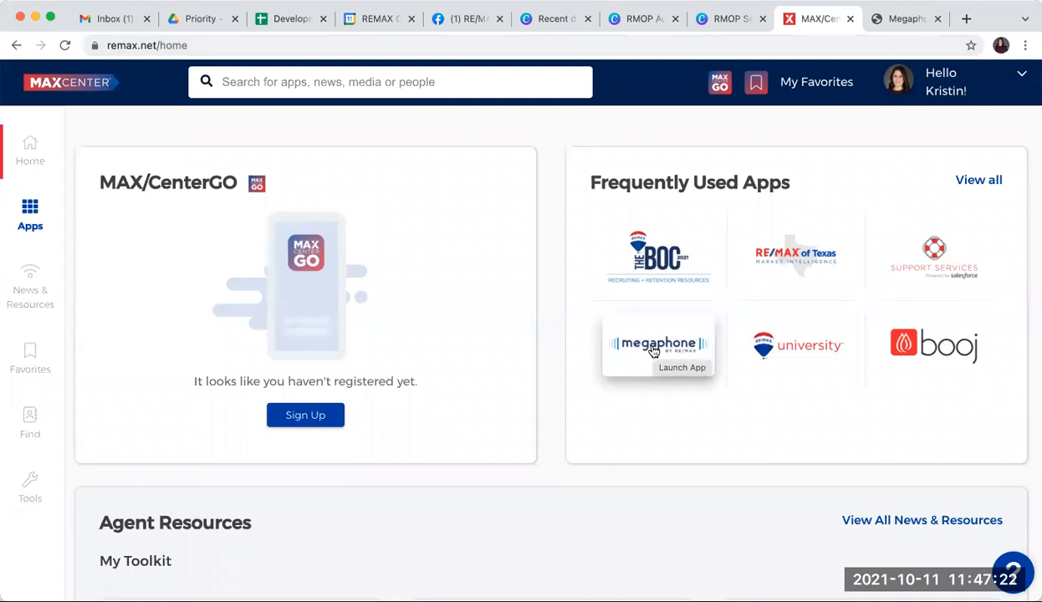
Step: Open the Apps page and browse the list of available apps
click(30, 224)
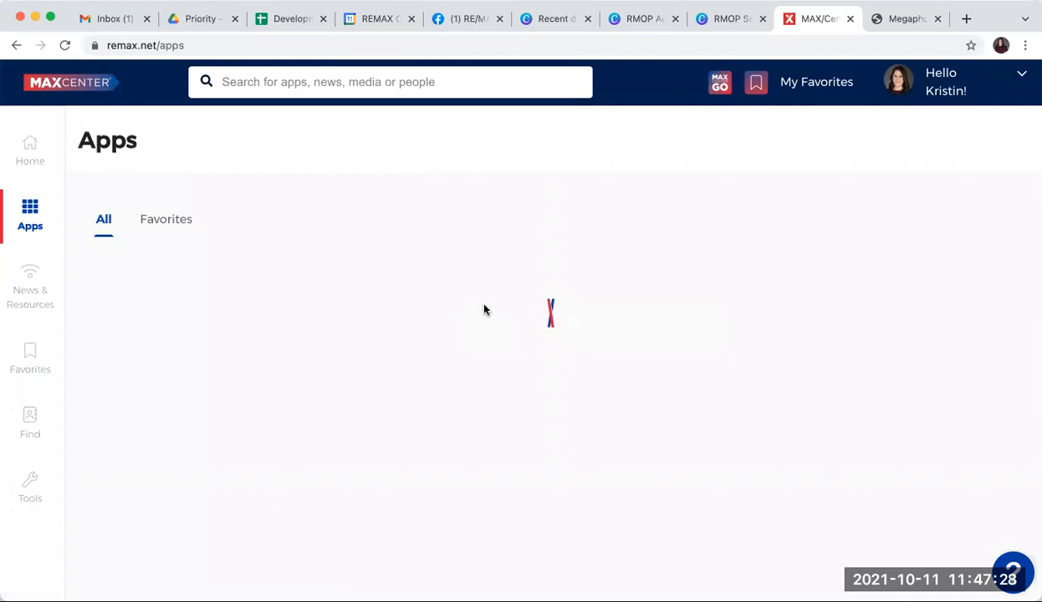
scroll(485, 311, down, 3)
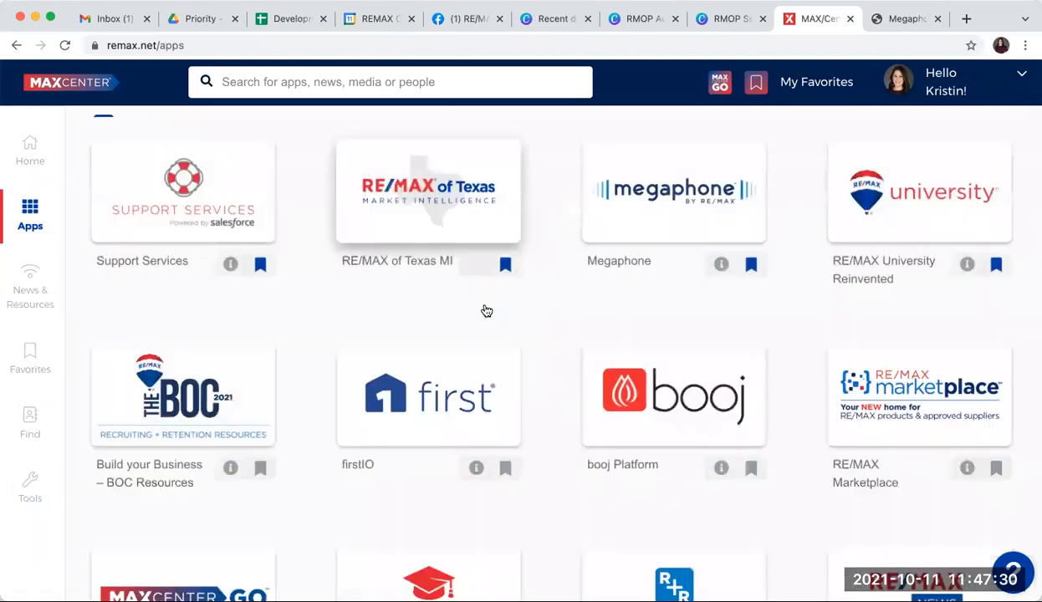
scroll(486, 311, down, 8)
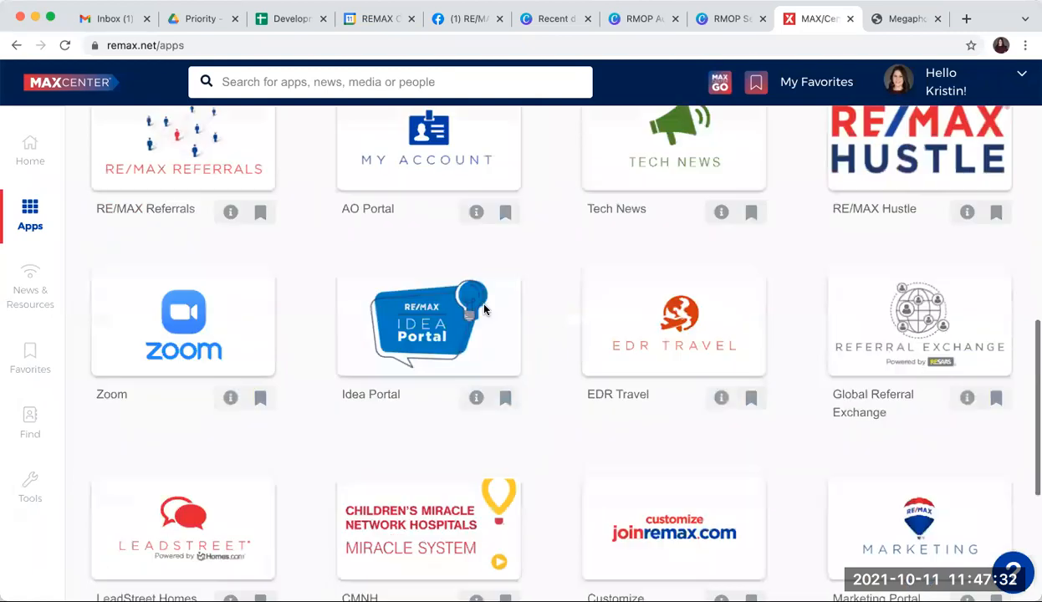
scroll(483, 310, down, 3)
scroll(485, 312, up, 7)
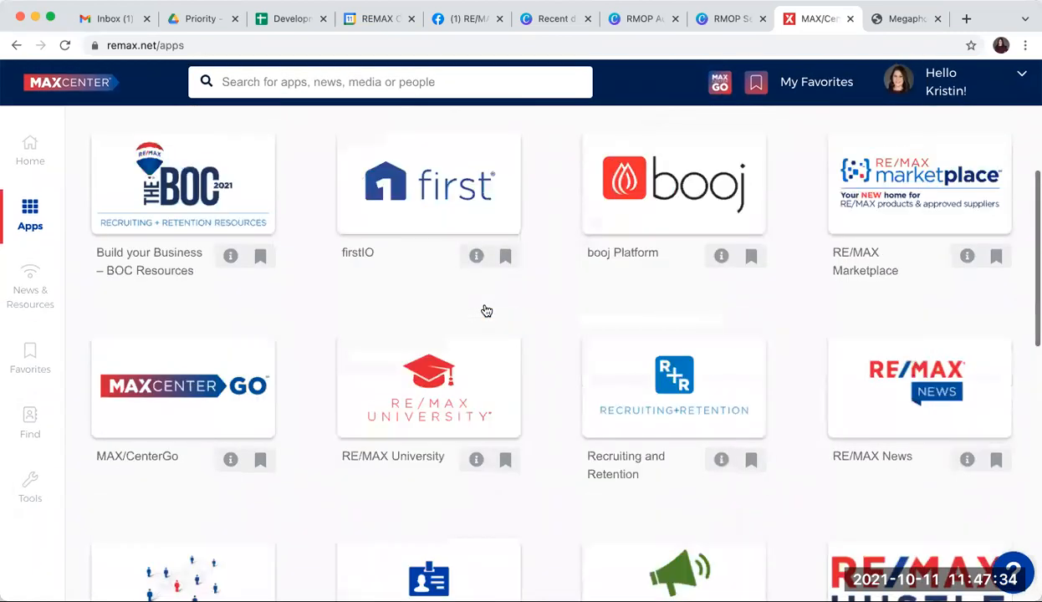
scroll(485, 311, up, 5)
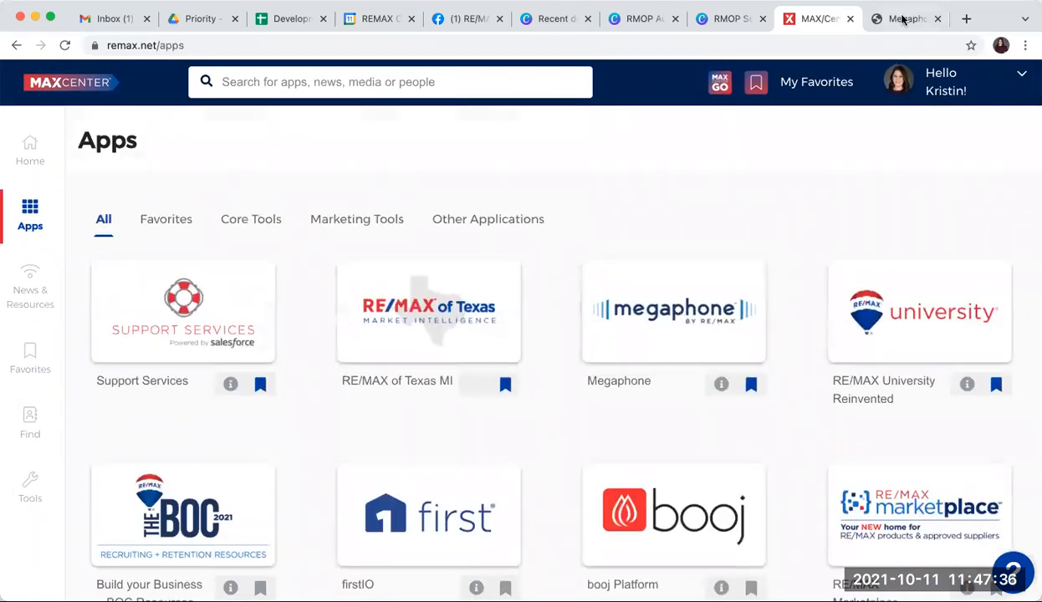
Step: Switch to Megaphone and start building a custom ad
click(903, 18)
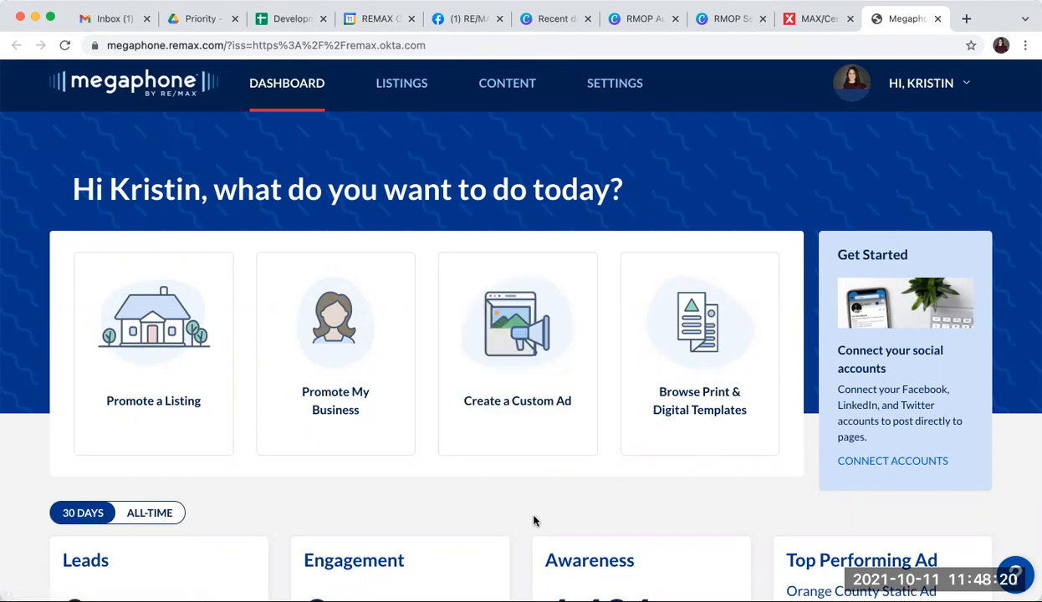
click(524, 394)
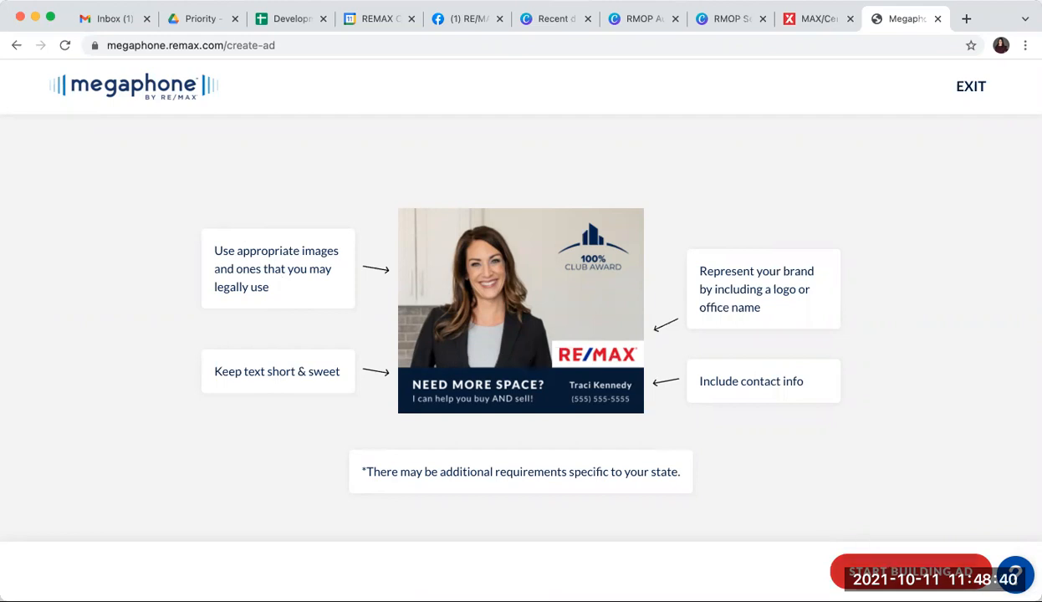
click(911, 567)
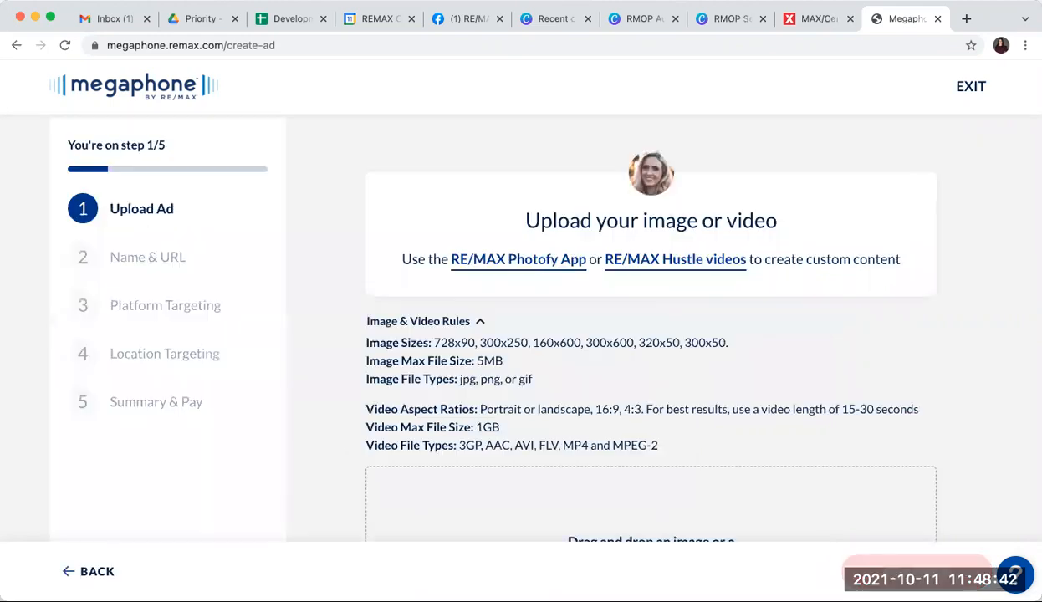
Step: Review the allowed image and video sizes and file rules on the upload step
scroll(954, 458, down, 2)
scroll(954, 458, down, 2)
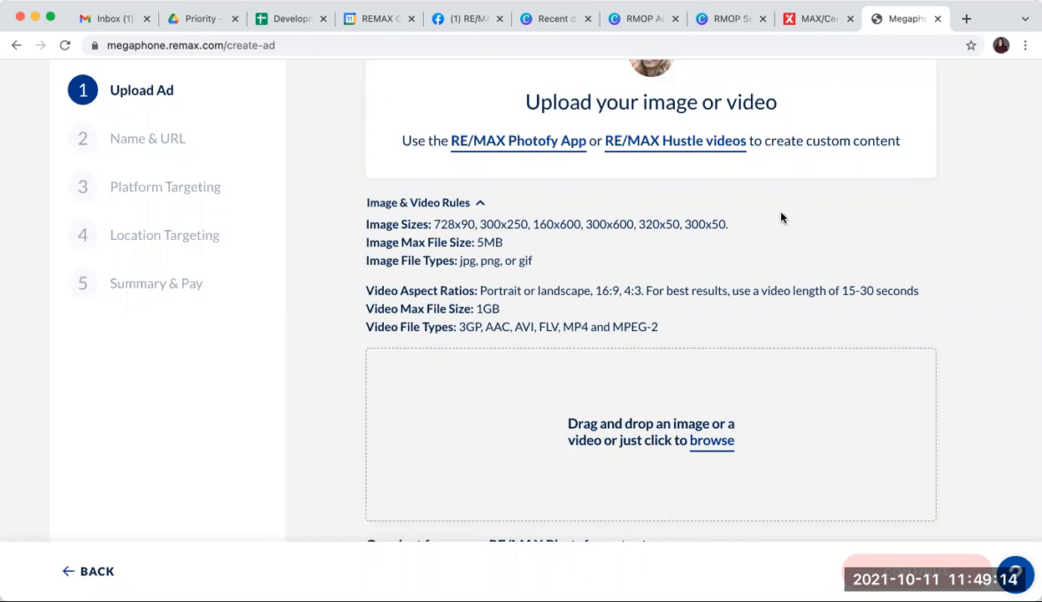
scroll(781, 217, down, 5)
scroll(781, 217, up, 5)
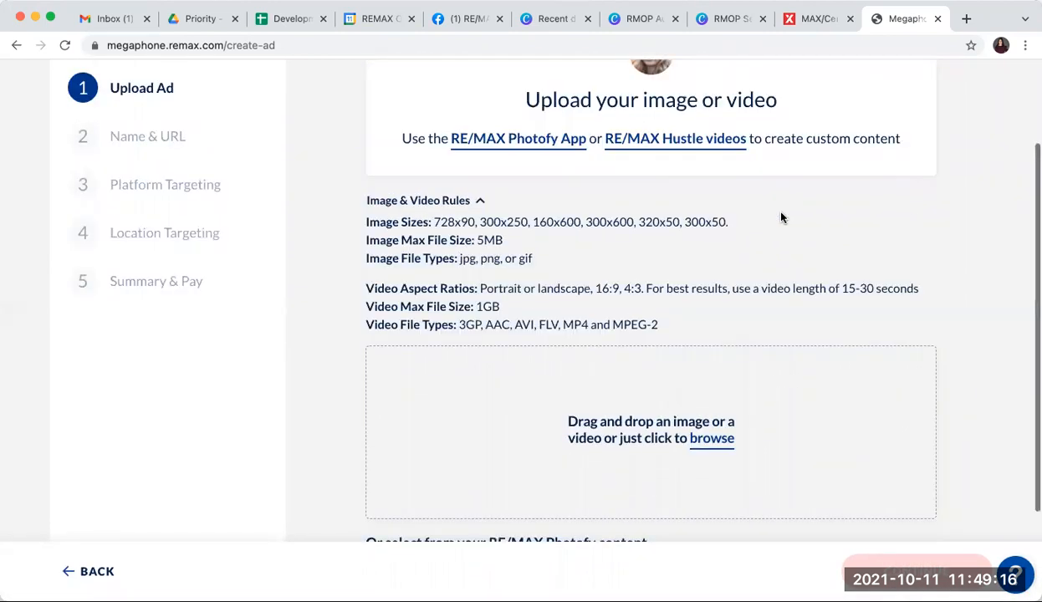
scroll(781, 218, up, 3)
scroll(781, 217, down, 5)
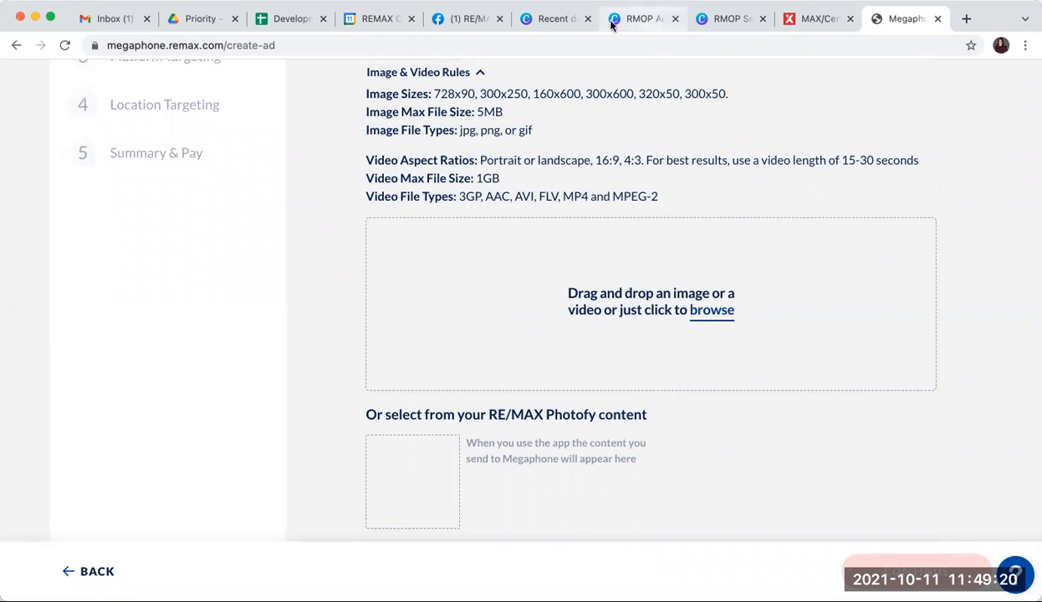
Step: Check the Canva stats design and return to the ad upload page
click(721, 19)
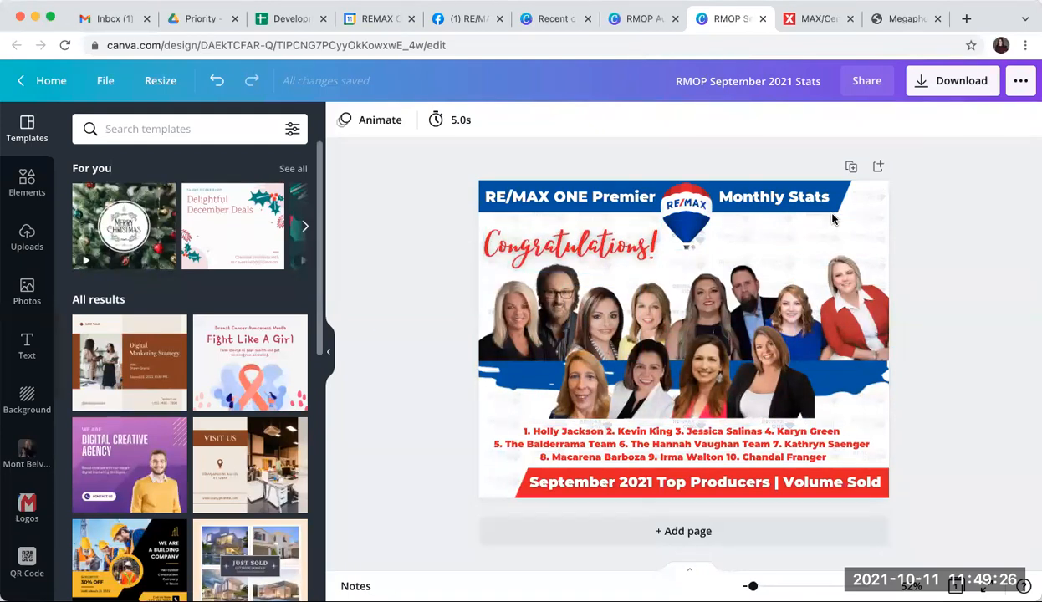
click(878, 18)
scroll(790, 266, up, 3)
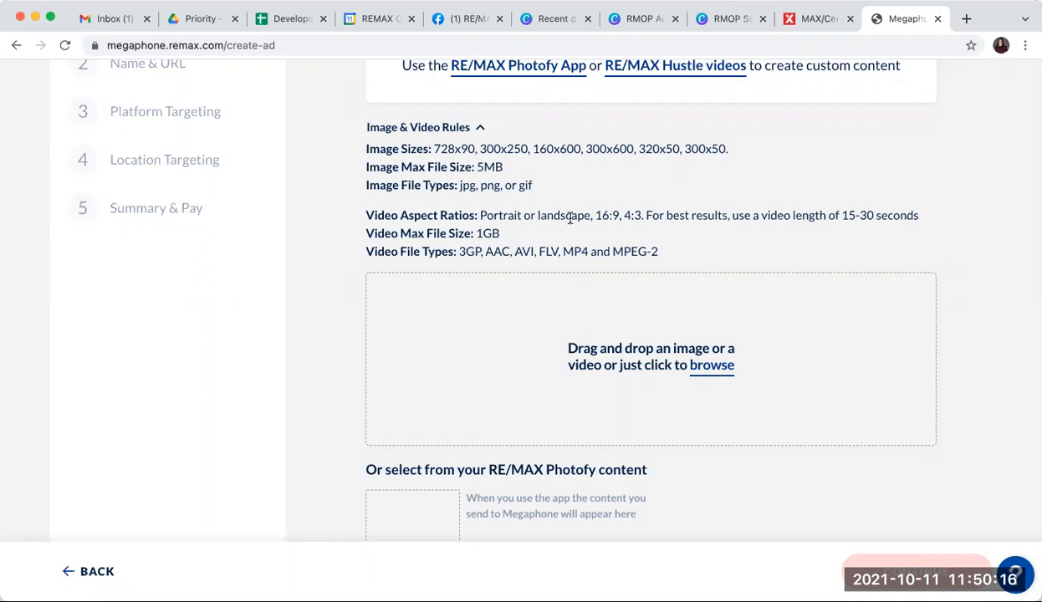
scroll(825, 347, up, 1)
scroll(829, 347, down, 1)
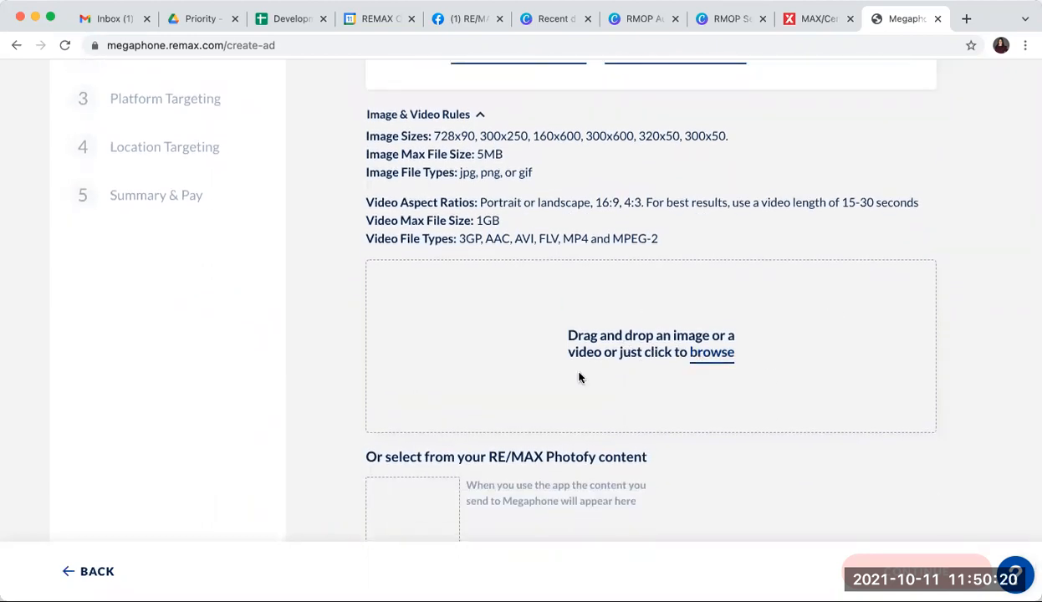
Step: Try to upload an image file as the ad through browse
click(716, 357)
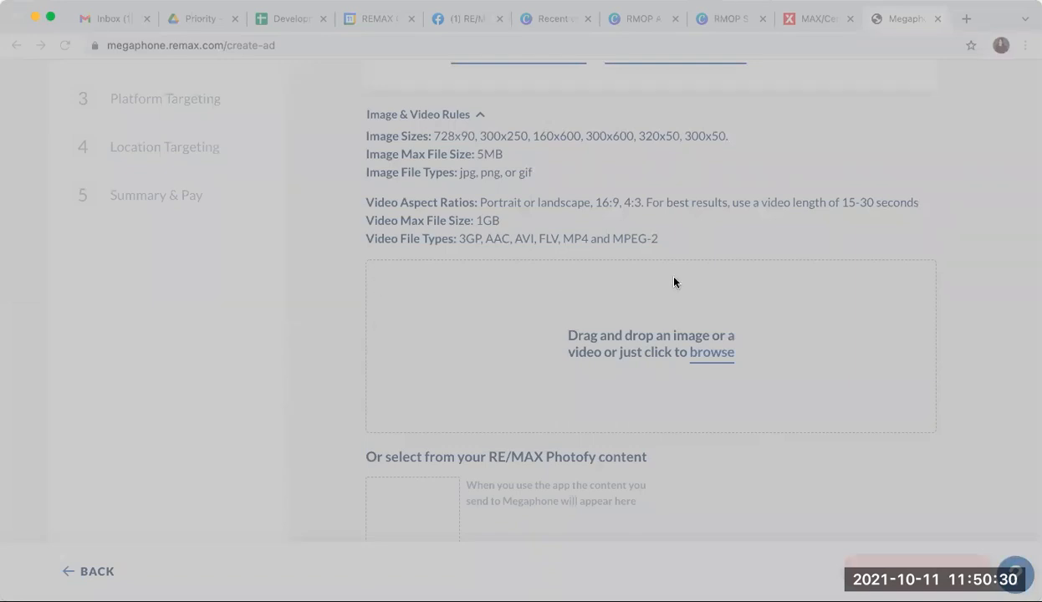
click(781, 450)
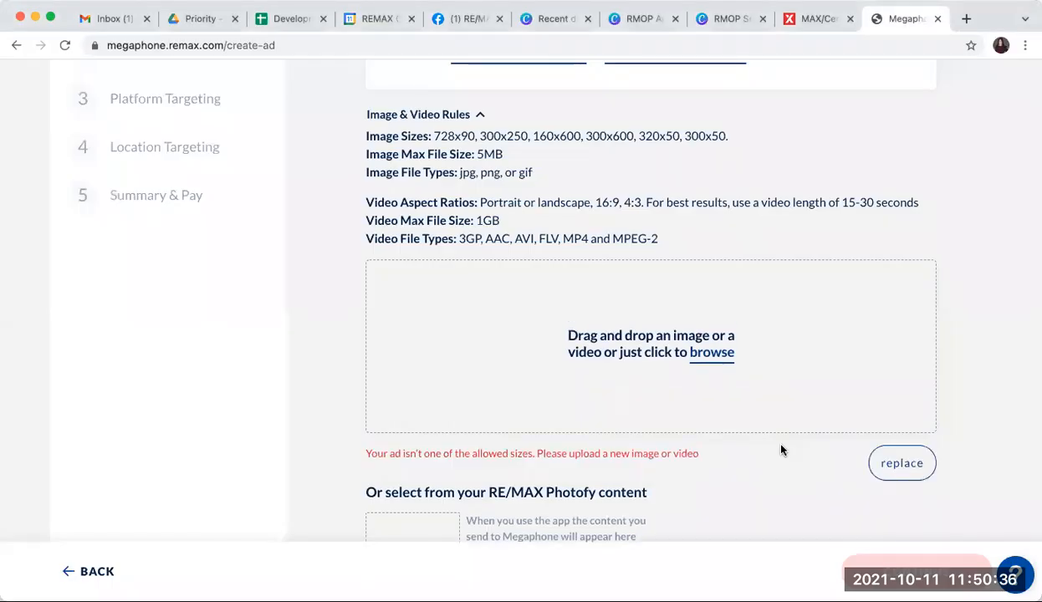
Step: Open The Woodlands and Spring Announcement design from the recent Canva designs
click(558, 19)
click(747, 169)
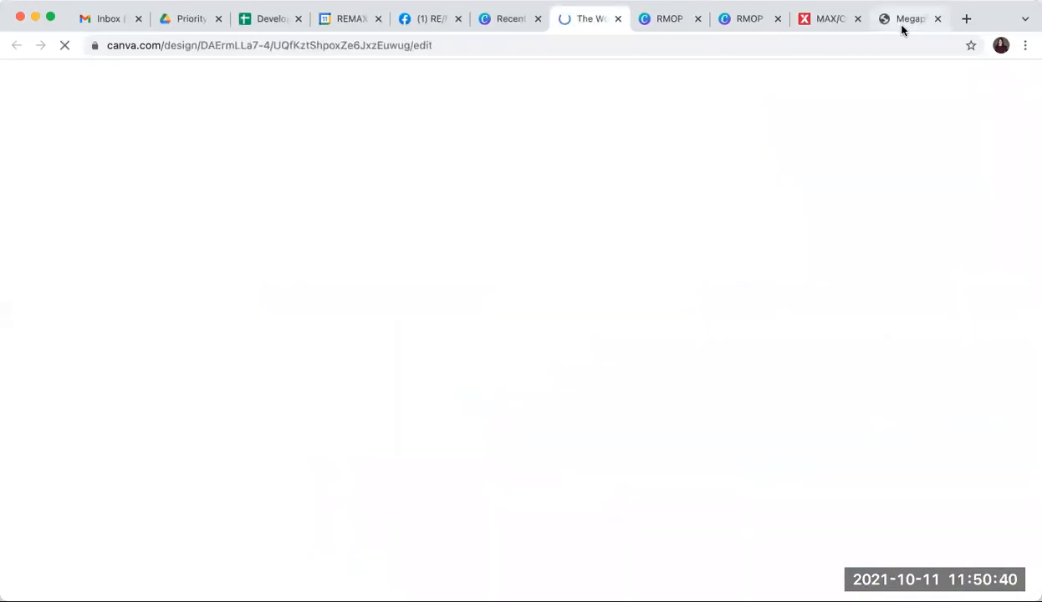
click(903, 20)
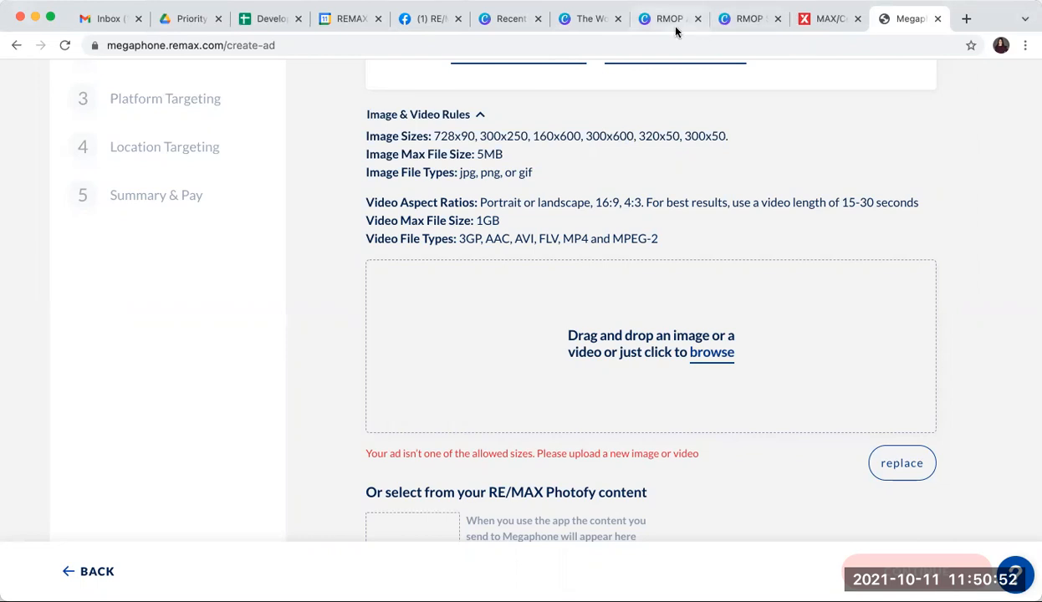
click(508, 19)
click(560, 20)
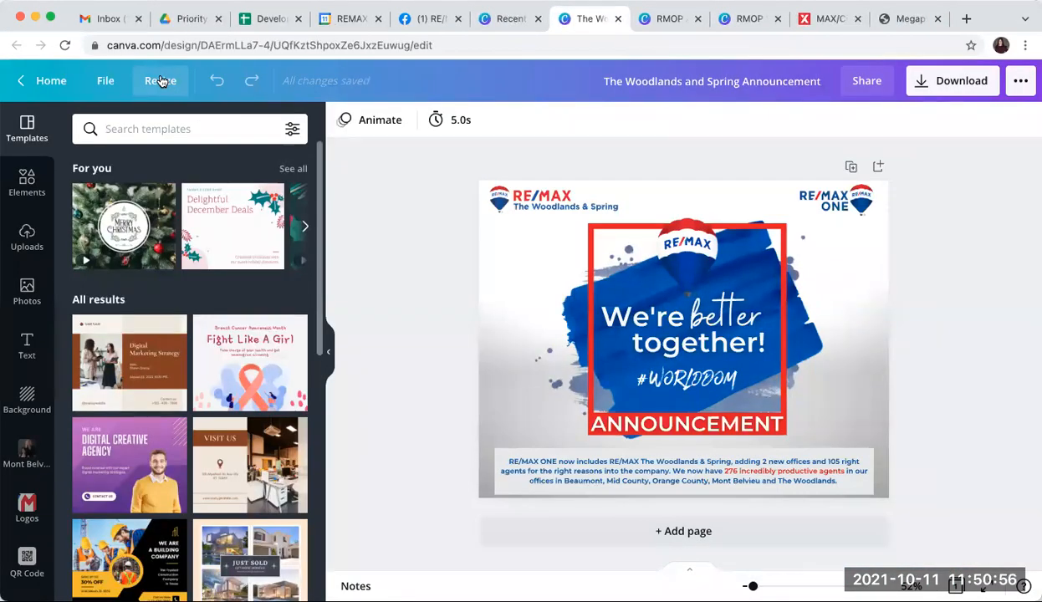
Step: Set a custom resize size of 300 by 600 px for the design
click(161, 82)
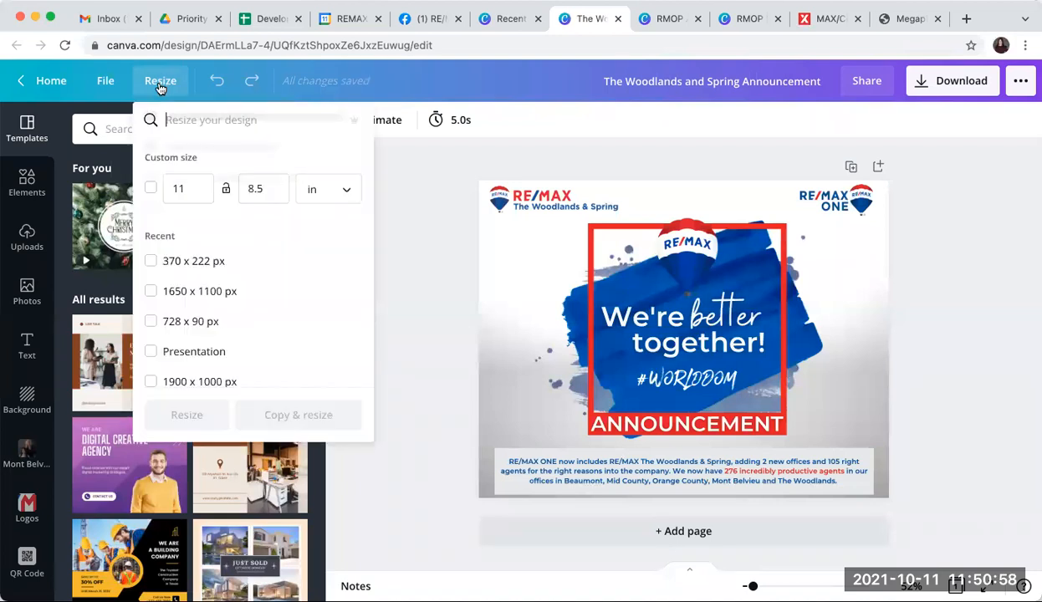
click(151, 188)
click(194, 187)
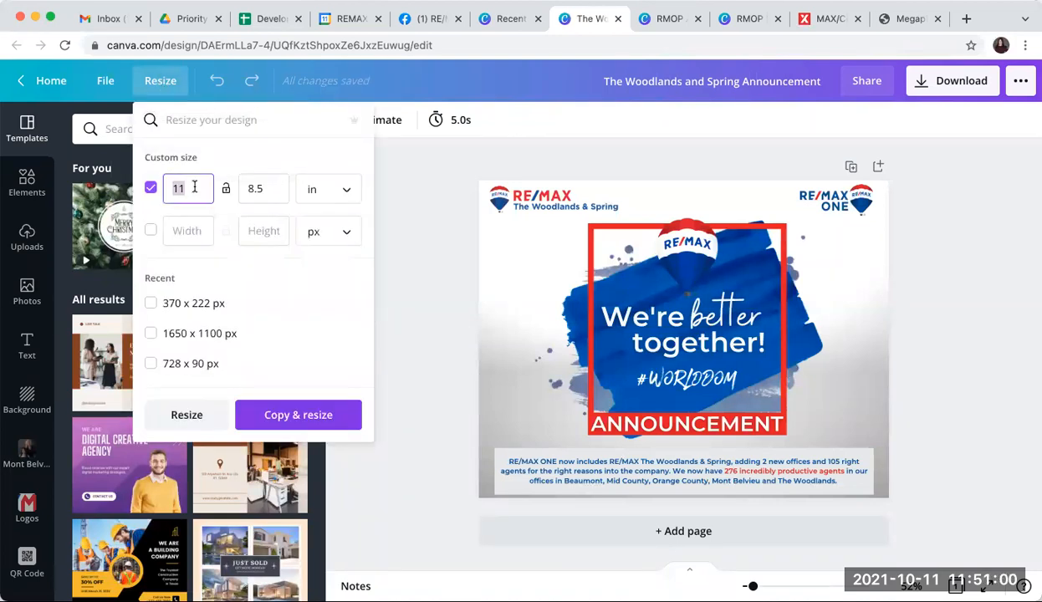
text(300)
double_click(265, 188)
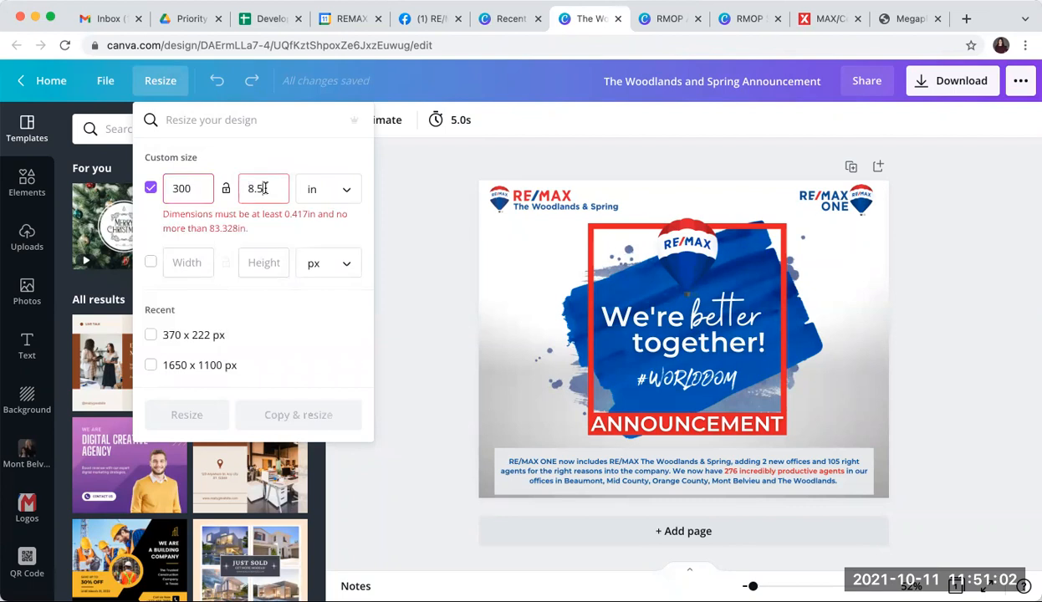
text(600)
click(311, 189)
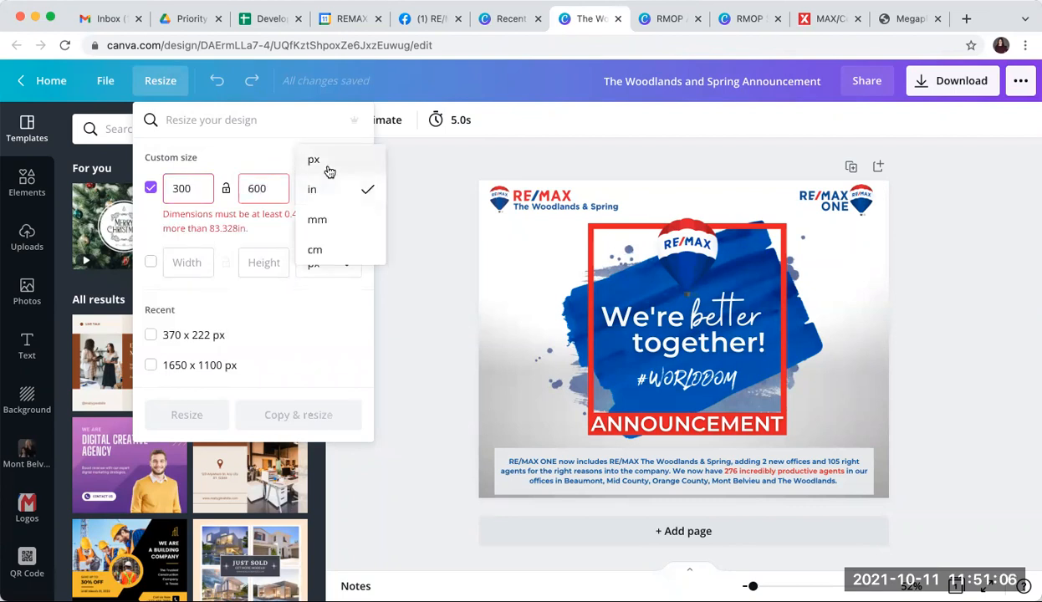
click(313, 160)
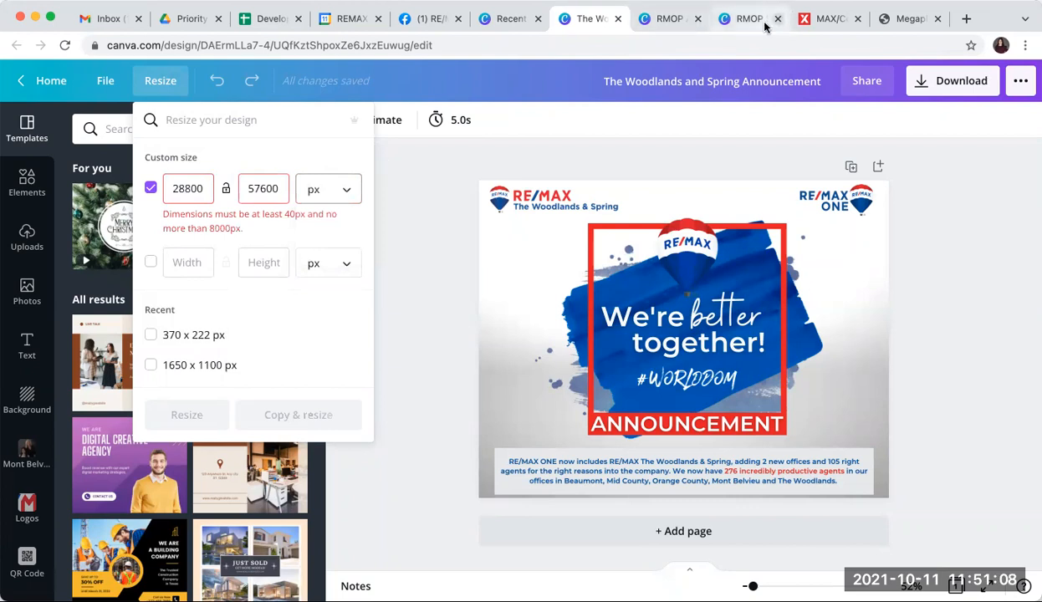
double_click(192, 190)
text(300)
key(Tab)
text(600)
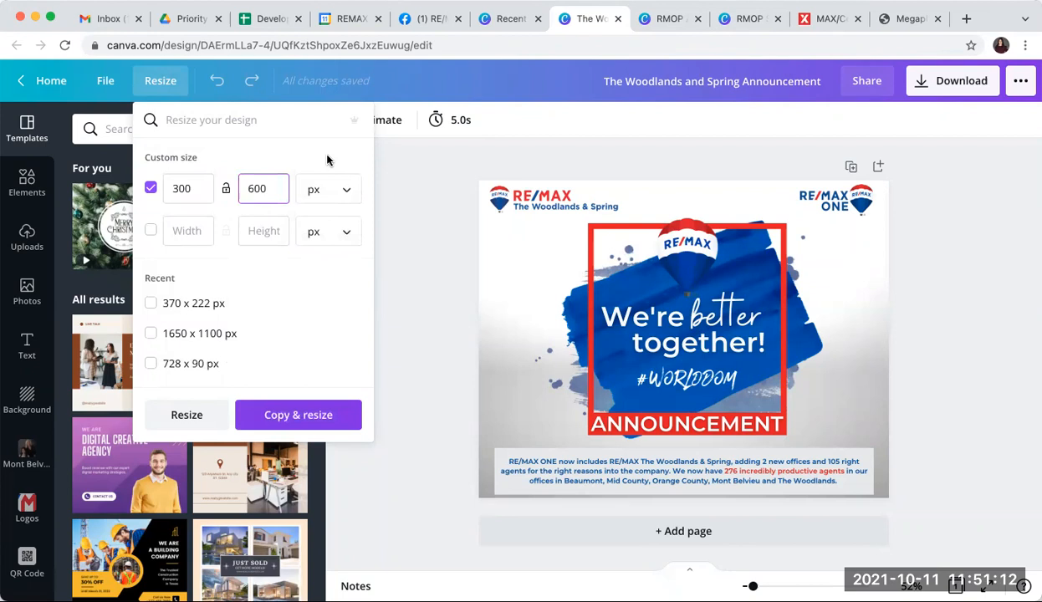
Step: Create a resized copy of the design at 300 × 600 px
click(898, 18)
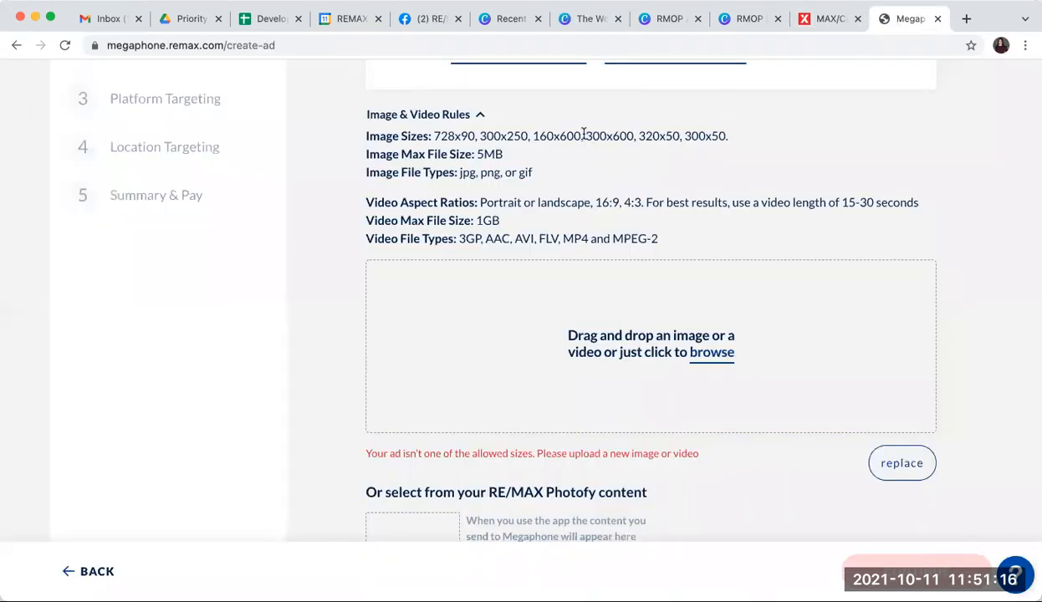
click(590, 18)
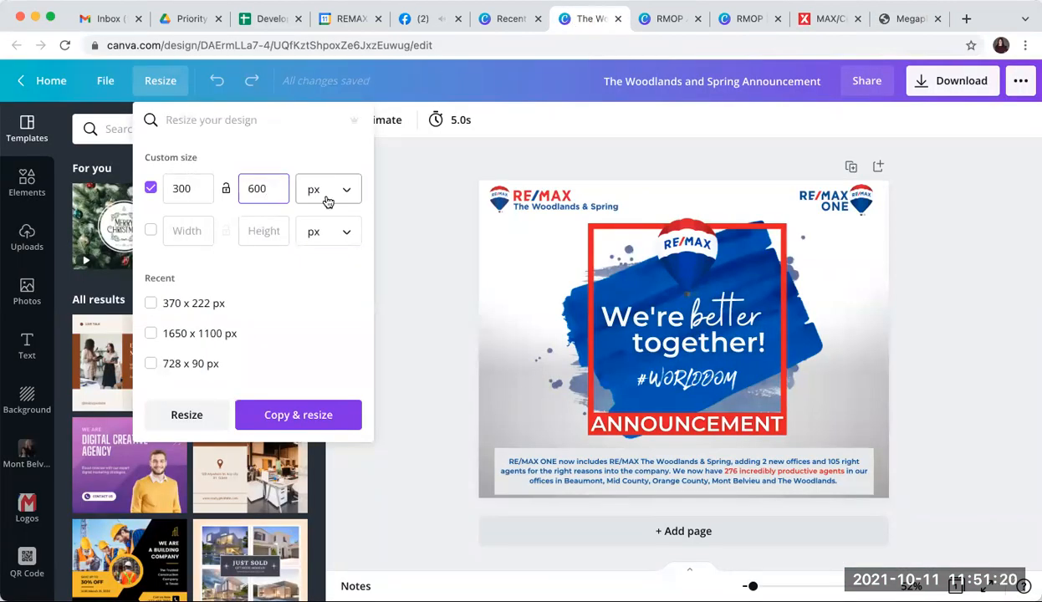
click(291, 416)
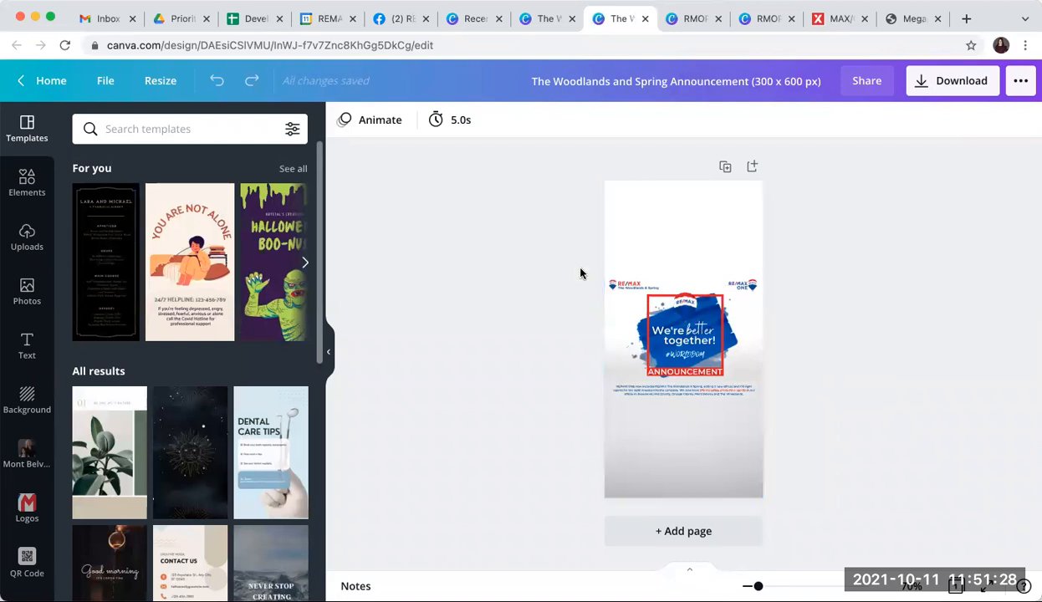
Step: Select both RE/MAX logos and move them to the top of the page
drag(595, 273, 750, 287)
click(786, 262)
click(646, 288)
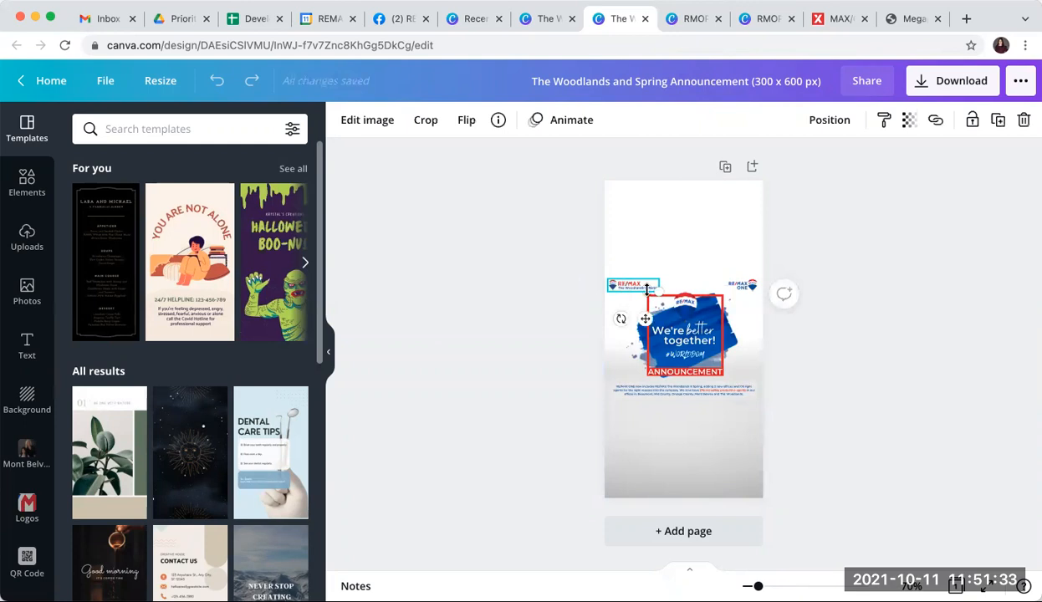
shift+click(749, 288)
drag(749, 288, 749, 199)
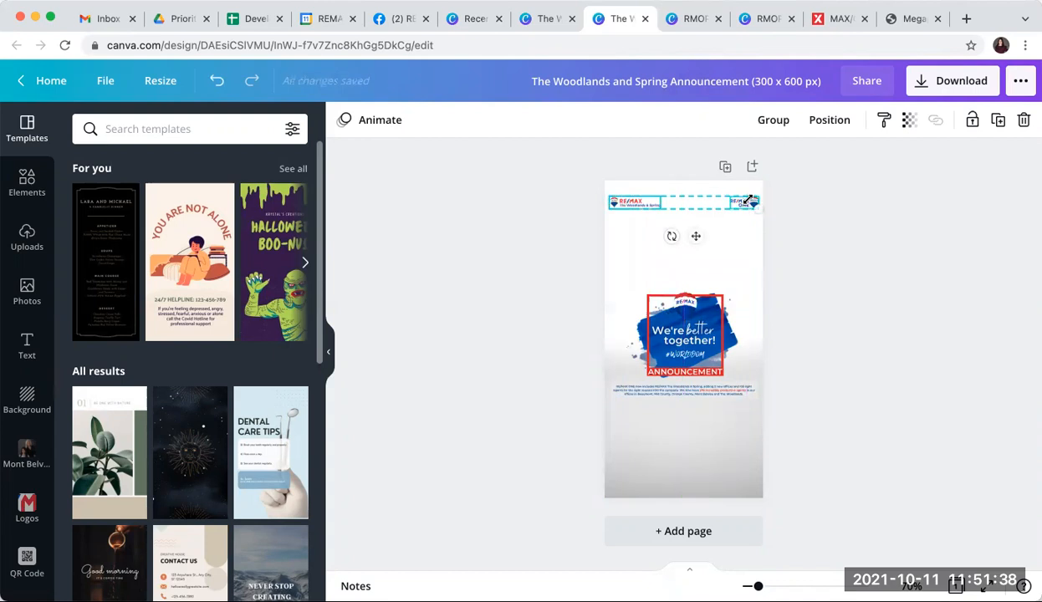
click(786, 321)
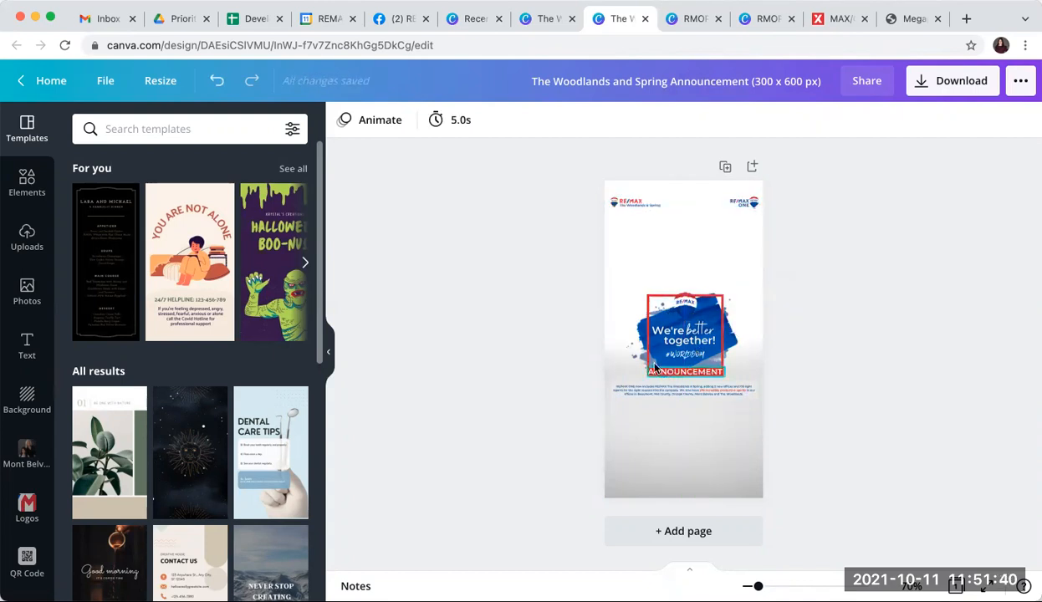
Step: Enlarge the Announcement graphic group and move it up under the logos
drag(730, 345, 744, 380)
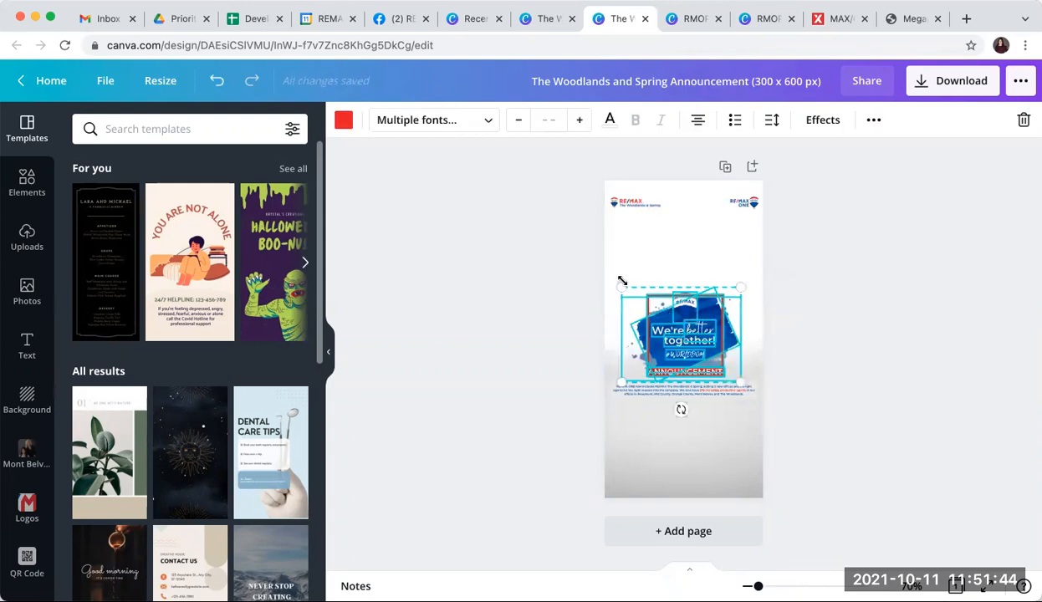
drag(622, 282, 568, 239)
drag(668, 272, 692, 265)
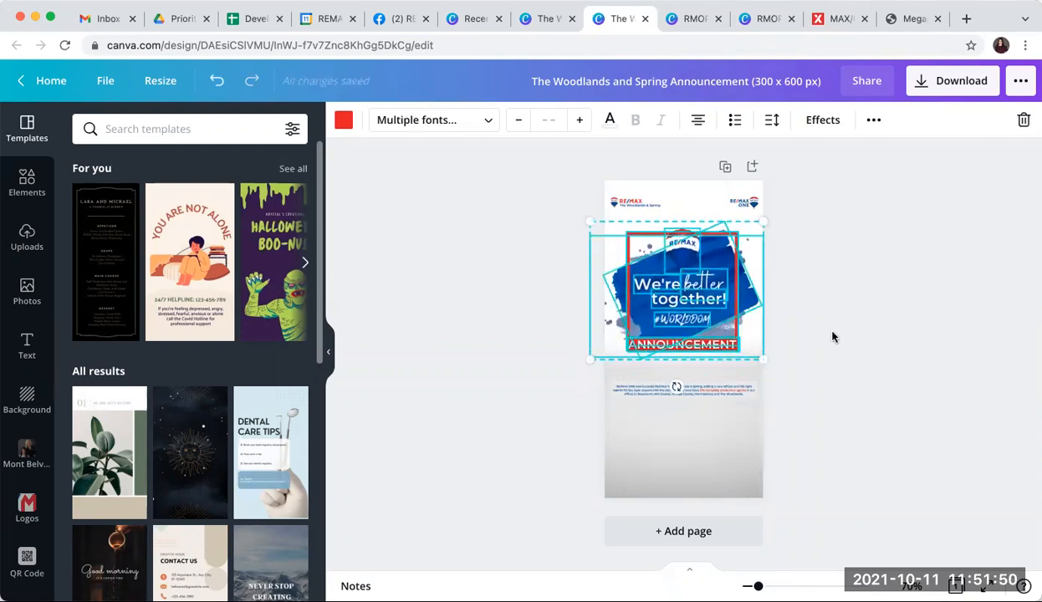
click(832, 336)
Step: Move the body text box up under the Announcement graphic and set its font size to 11.9
drag(723, 389, 723, 369)
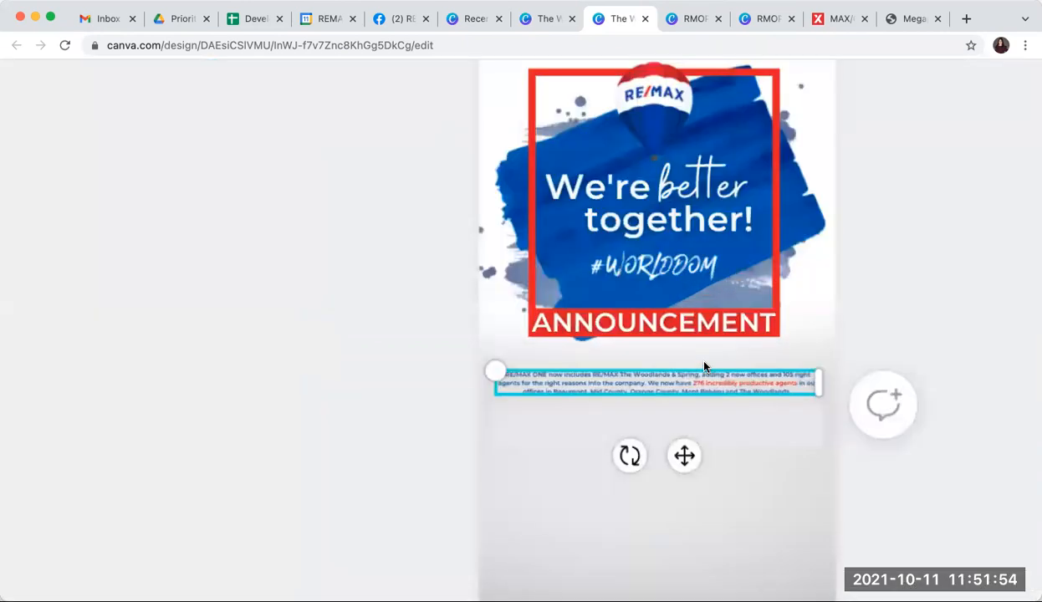
double_click(717, 399)
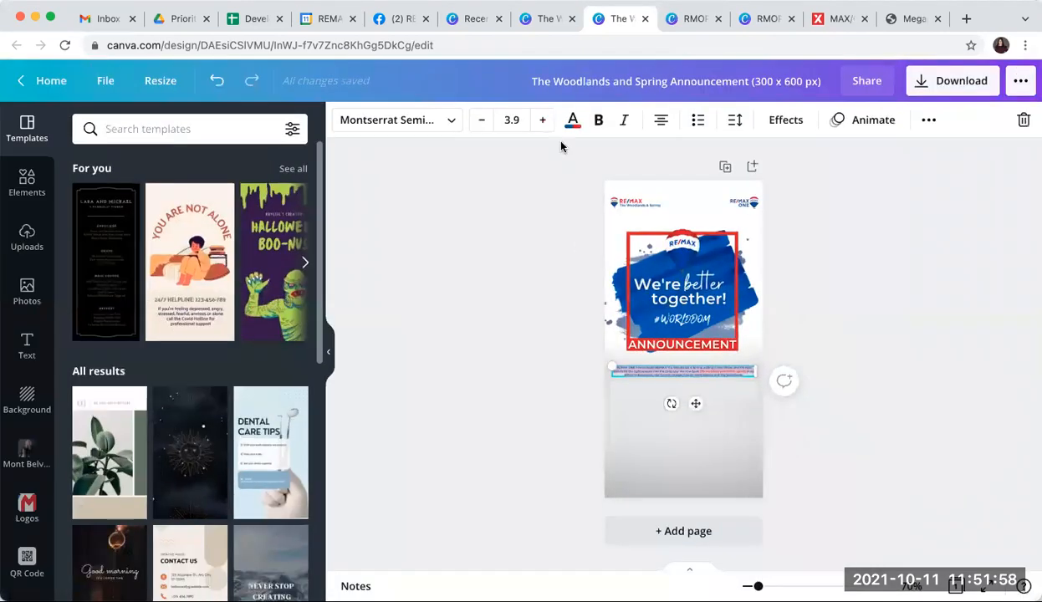
click(545, 127)
click(544, 127)
click(544, 128)
click(544, 127)
click(544, 127)
click(544, 127)
click(544, 127)
click(544, 127)
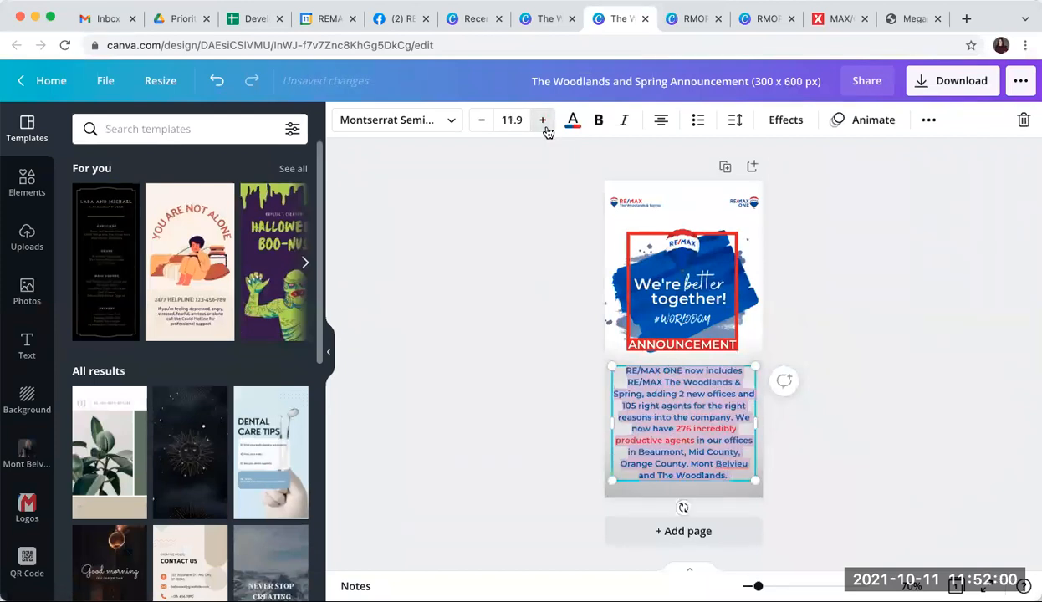
click(545, 128)
click(481, 122)
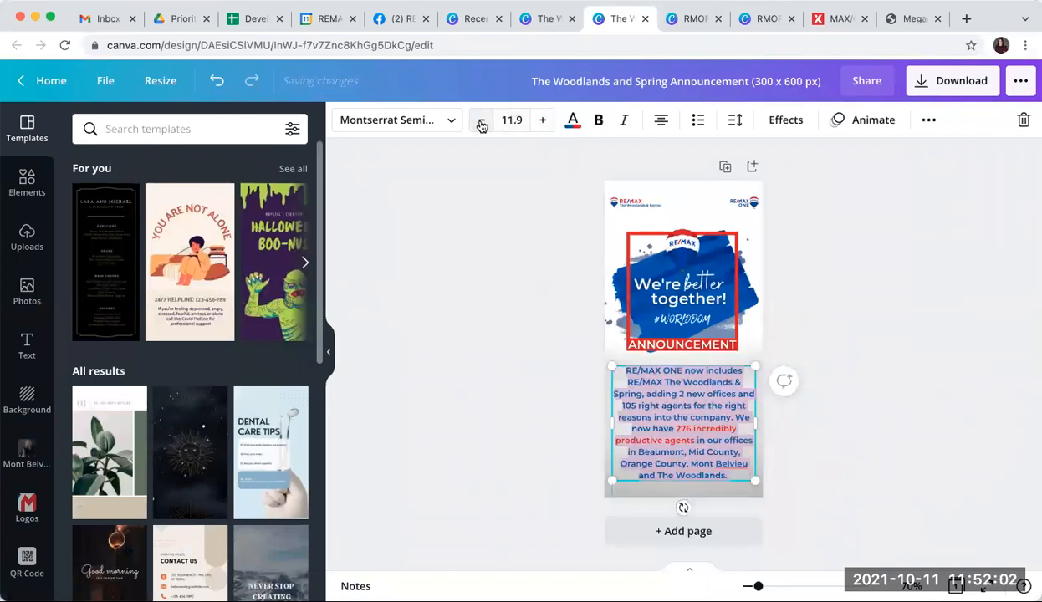
click(894, 461)
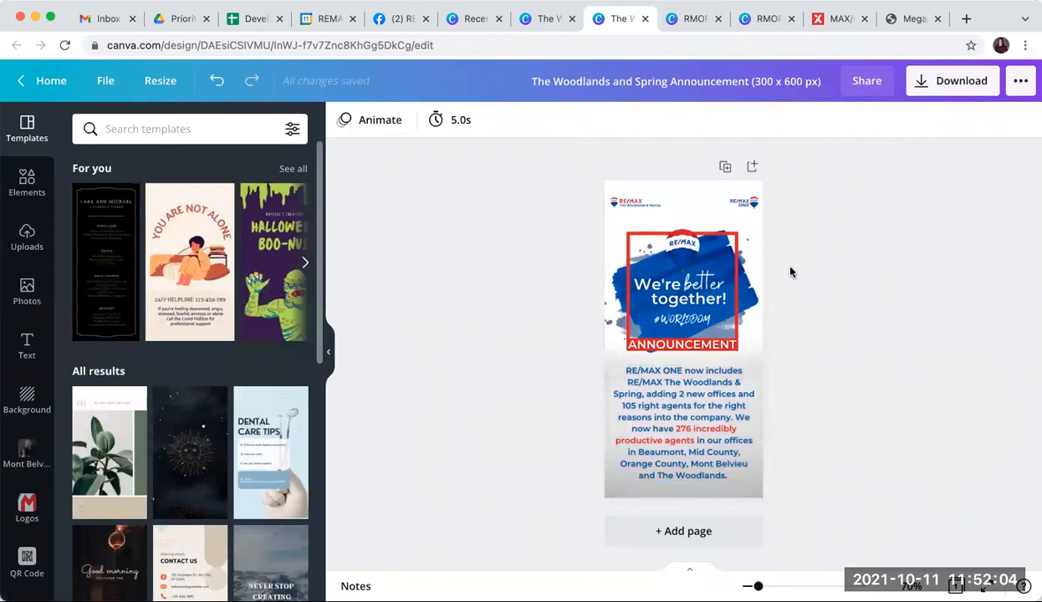
Step: Rename the design as Megaphone Ad_Test
click(774, 81)
text(Megaphone Ad)
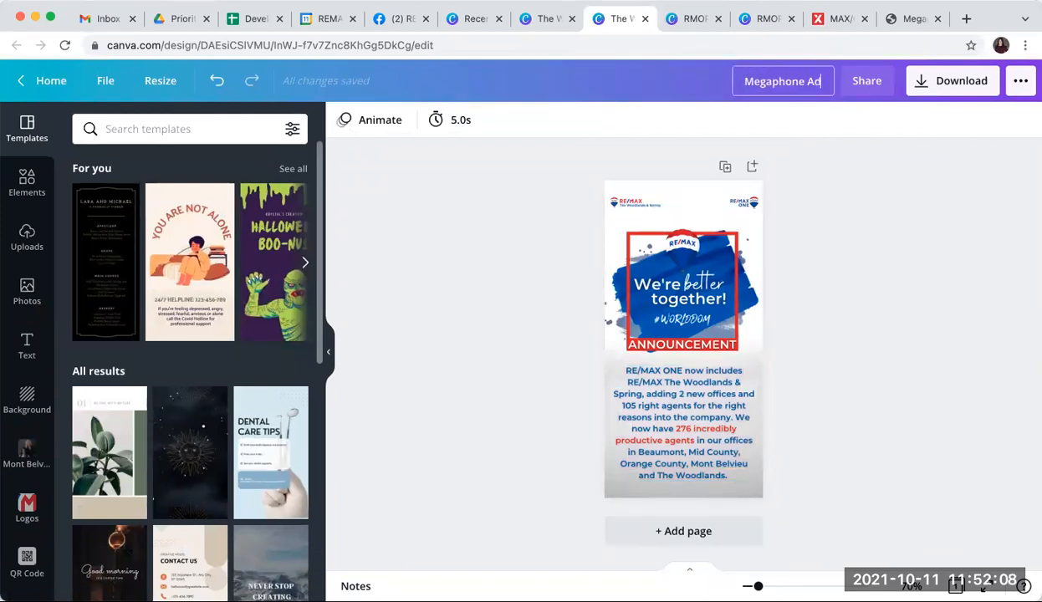
text(_Test)
key(Return)
Step: Download the design as a PNG file
click(935, 82)
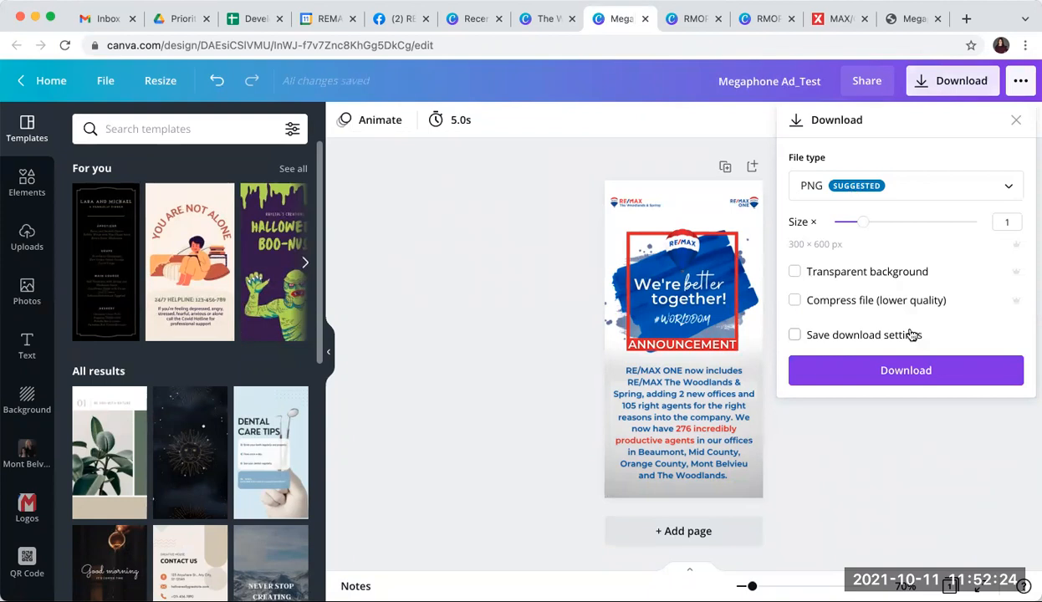
click(903, 372)
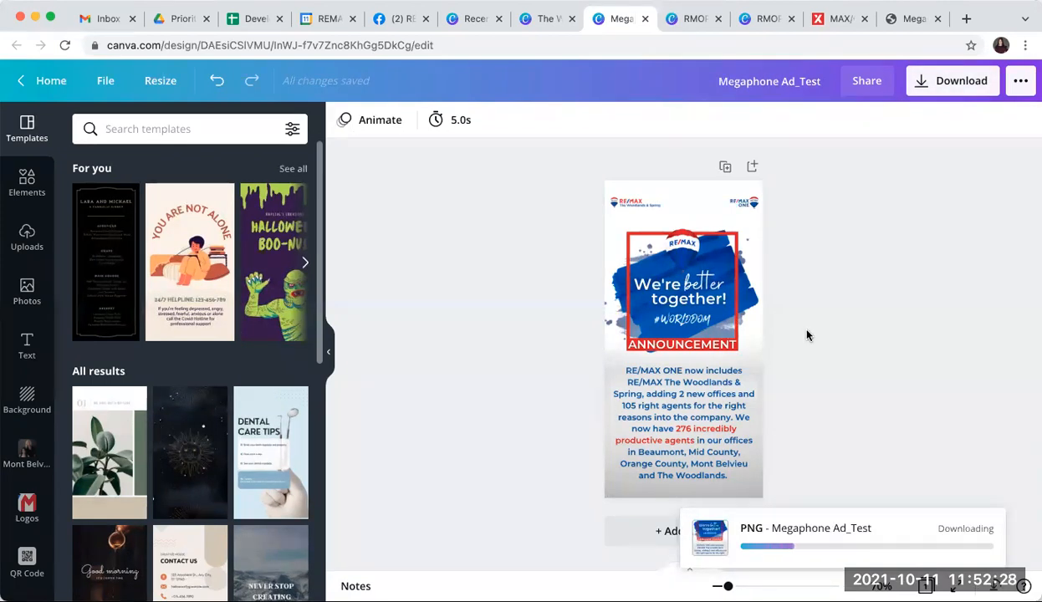
Step: Upload Megaphone Ad_Test.png as the ad image in the Megaphone tab and continue to the next step
click(915, 18)
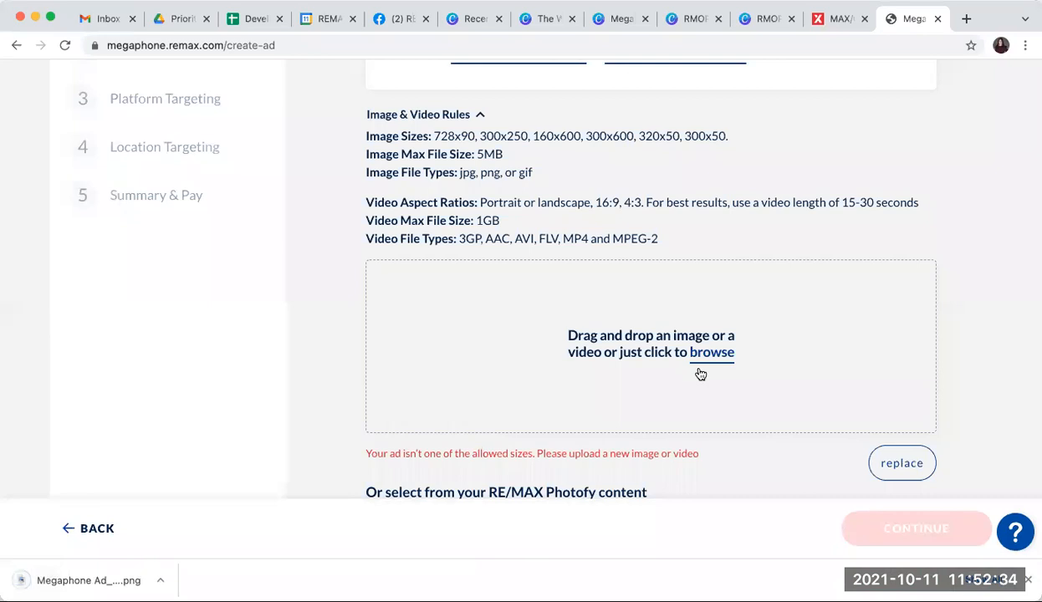
click(724, 356)
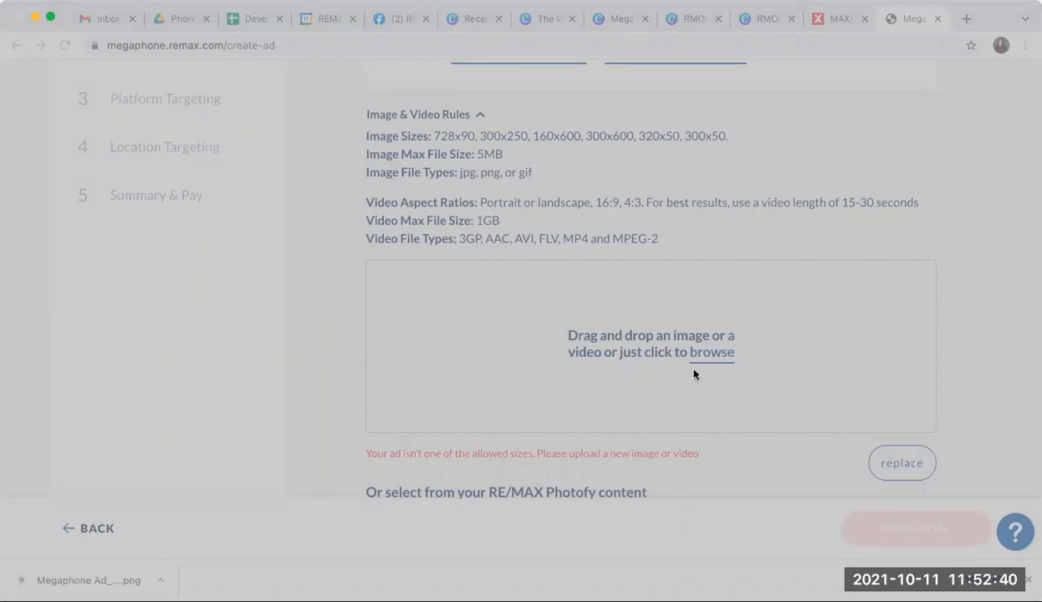
click(780, 450)
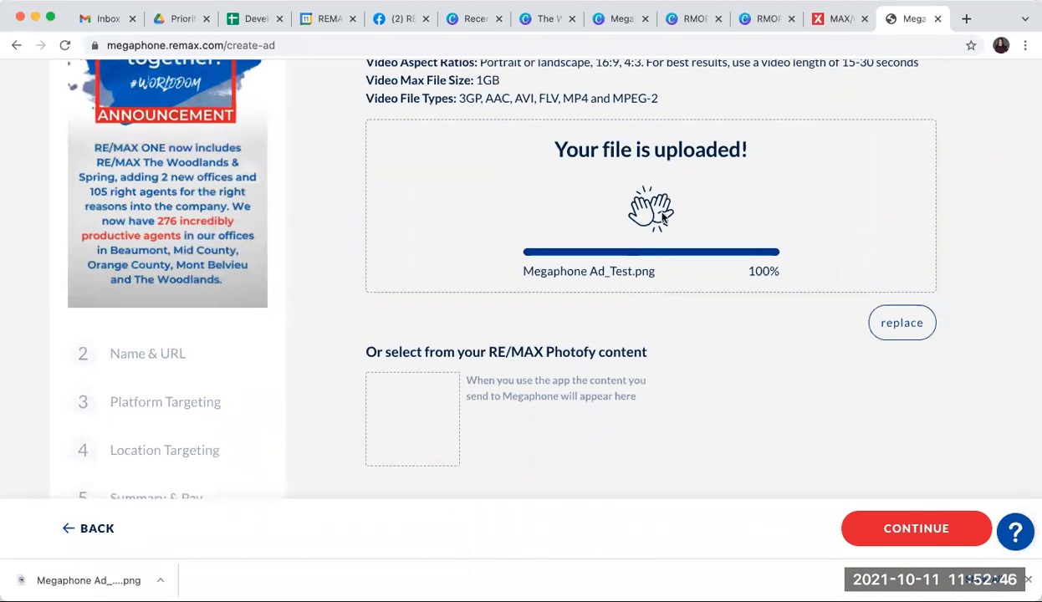
scroll(322, 247, up, 5)
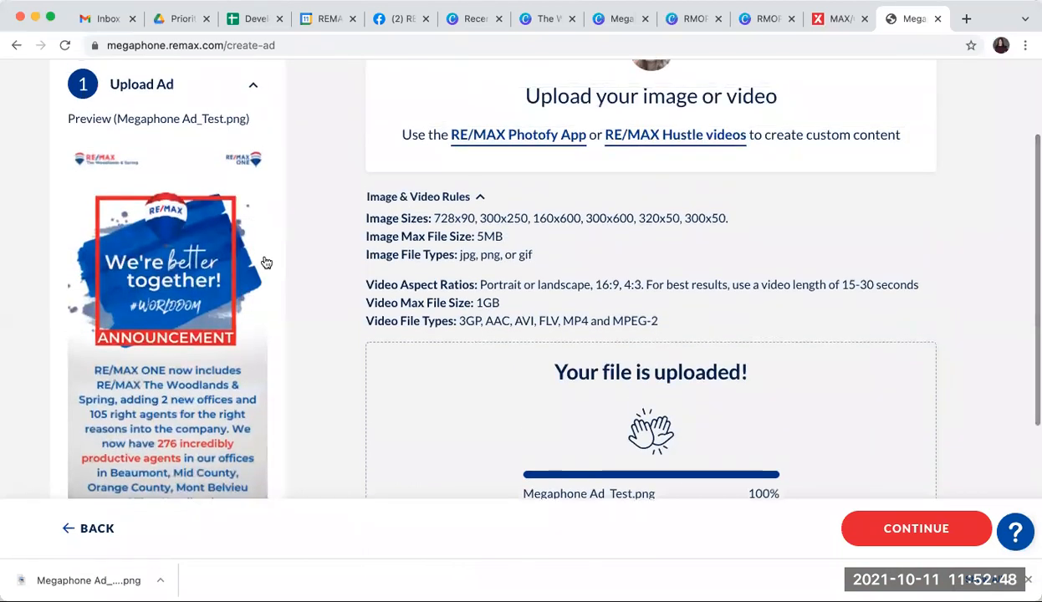
scroll(266, 263, down, 1)
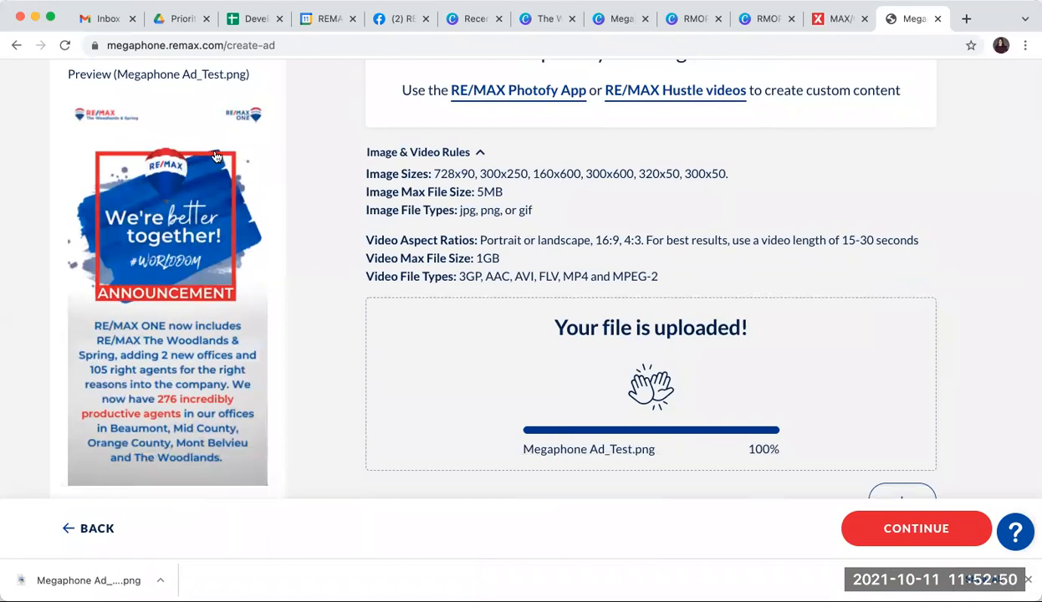
scroll(709, 223, down, 4)
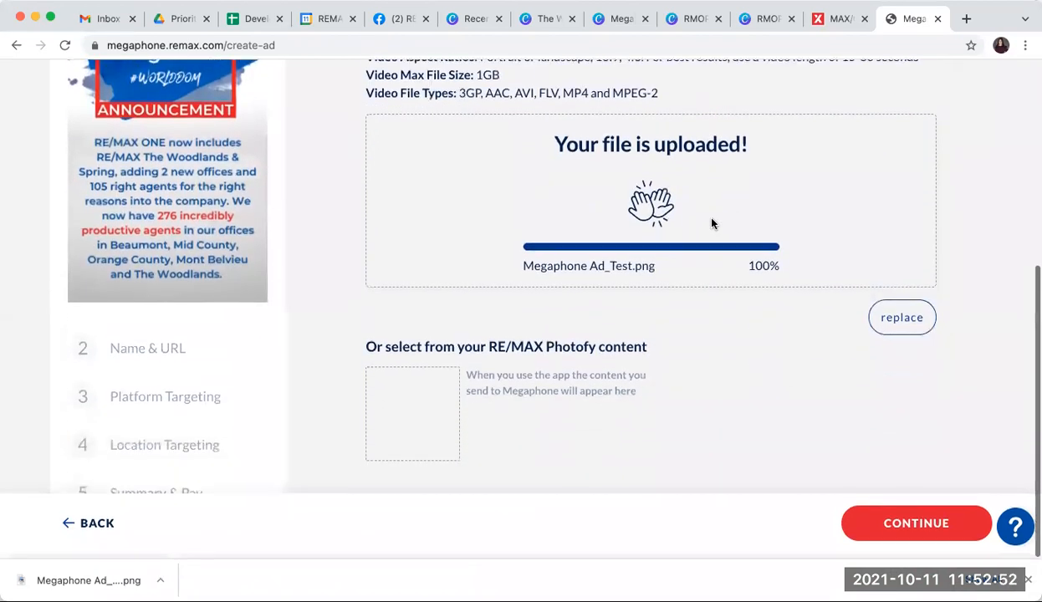
click(915, 527)
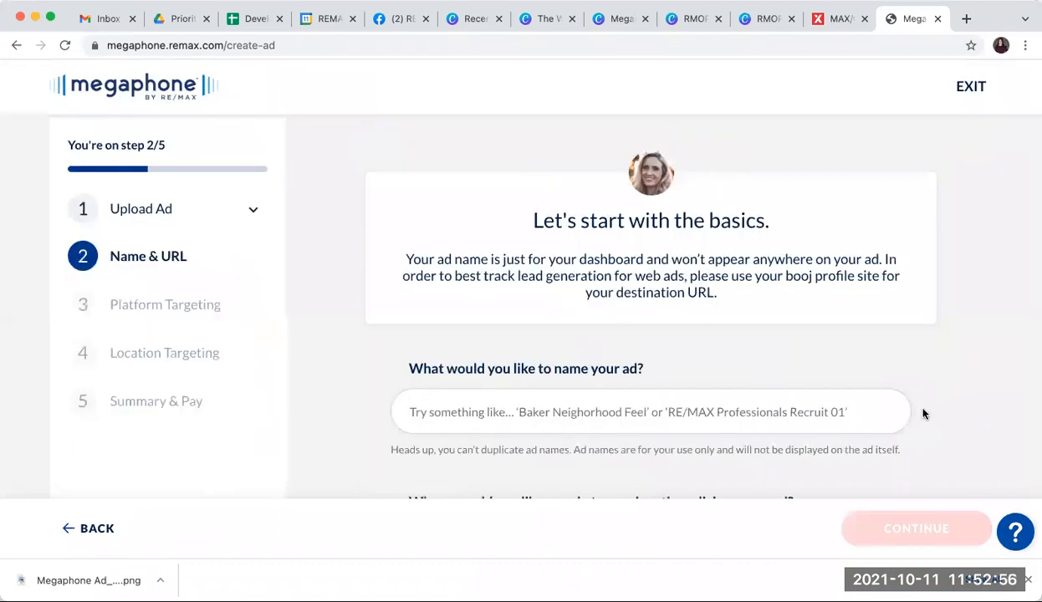
scroll(923, 414, down, 2)
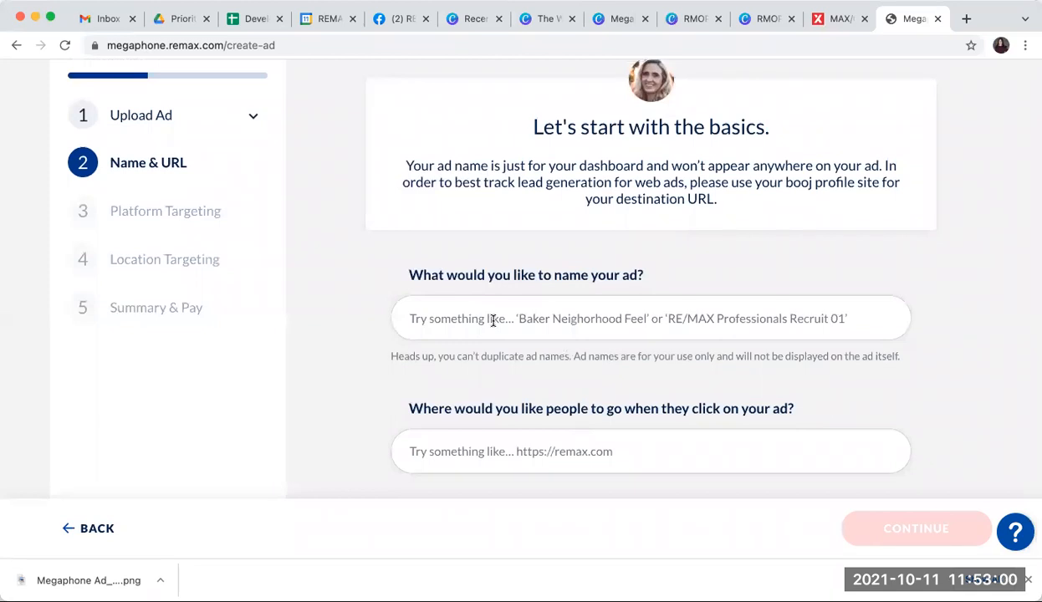
click(492, 319)
text(Me)
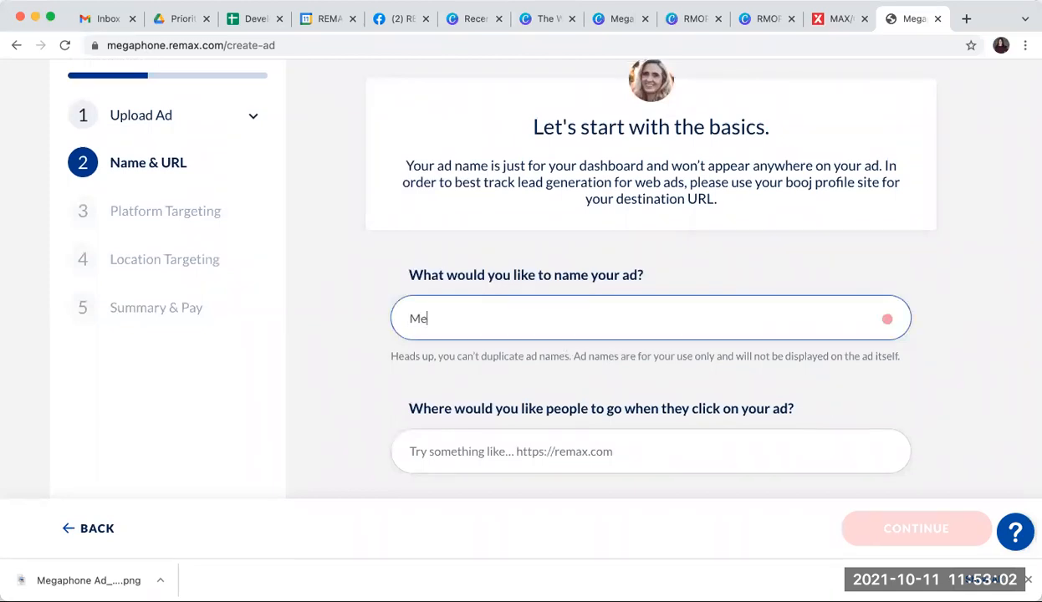
text(gaphone Ad Test)
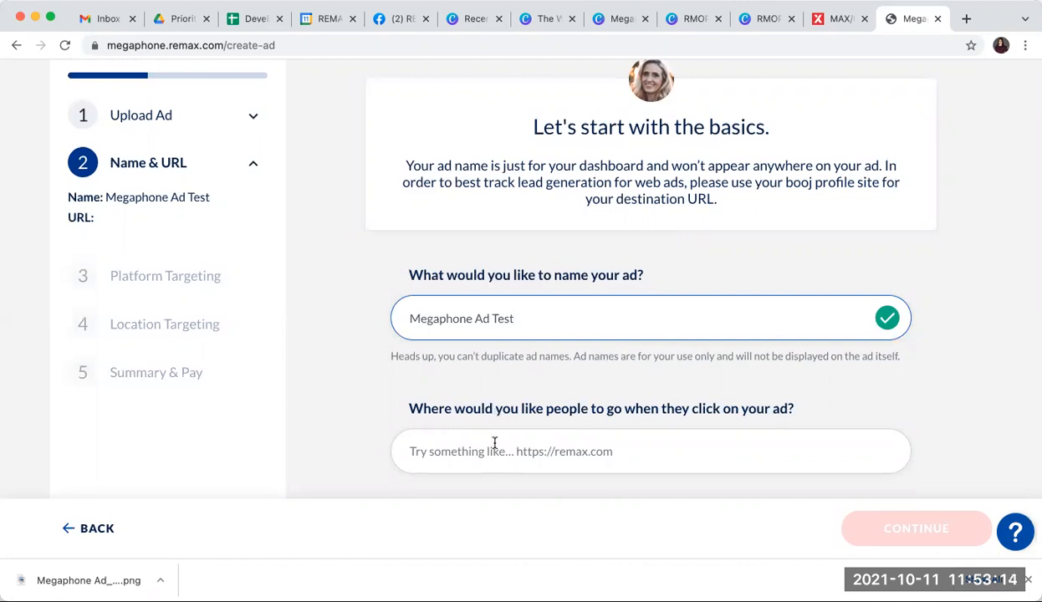
click(463, 451)
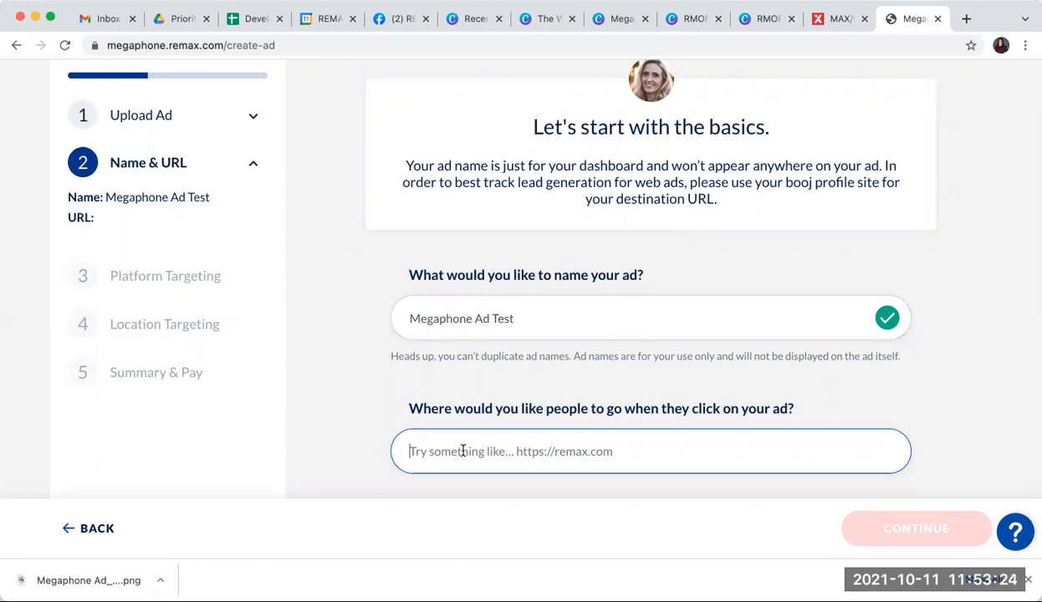
text(https://www.rmxone.com)
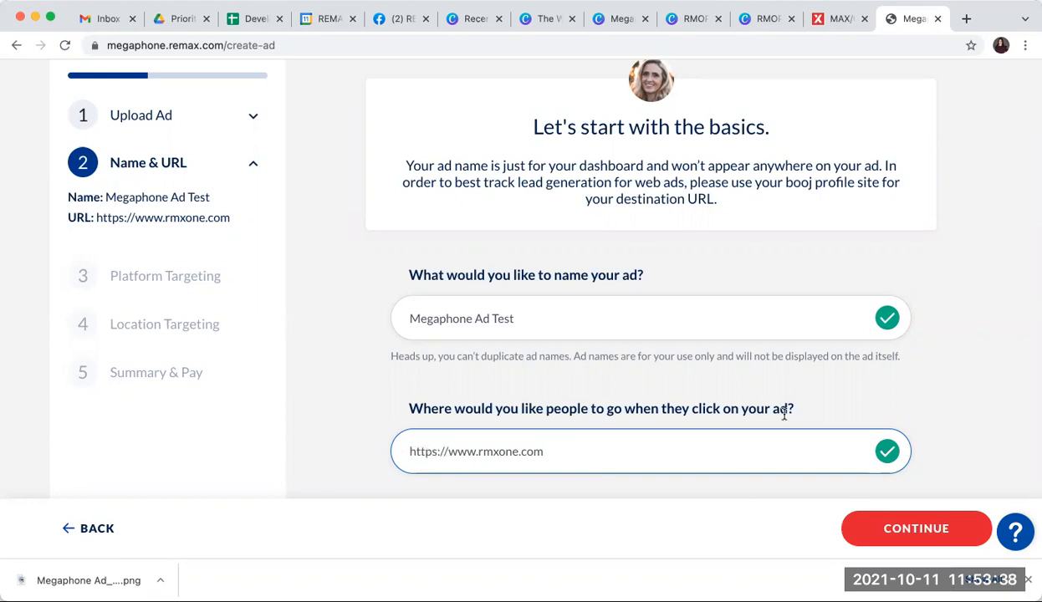
click(888, 533)
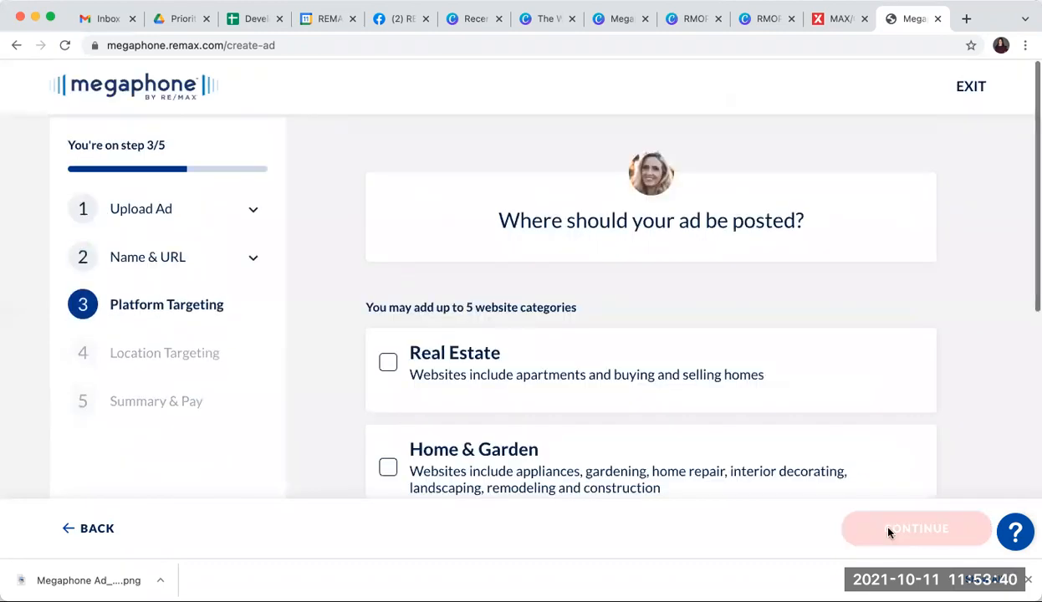
Step: Select Real Estate, News and Home & Garden as website categories for the ad
scroll(942, 368, down, 1)
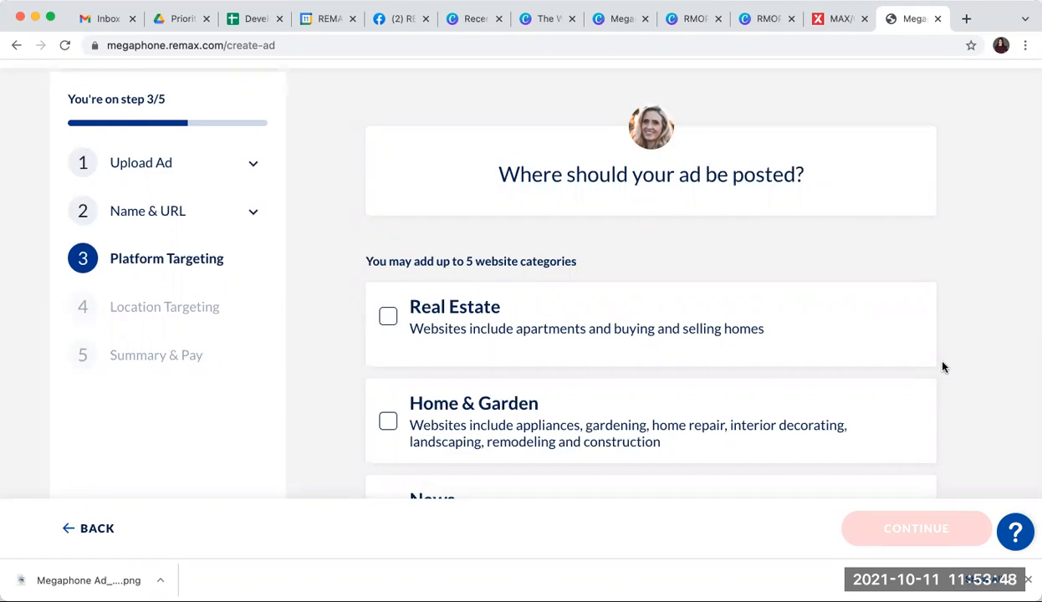
scroll(942, 366, down, 3)
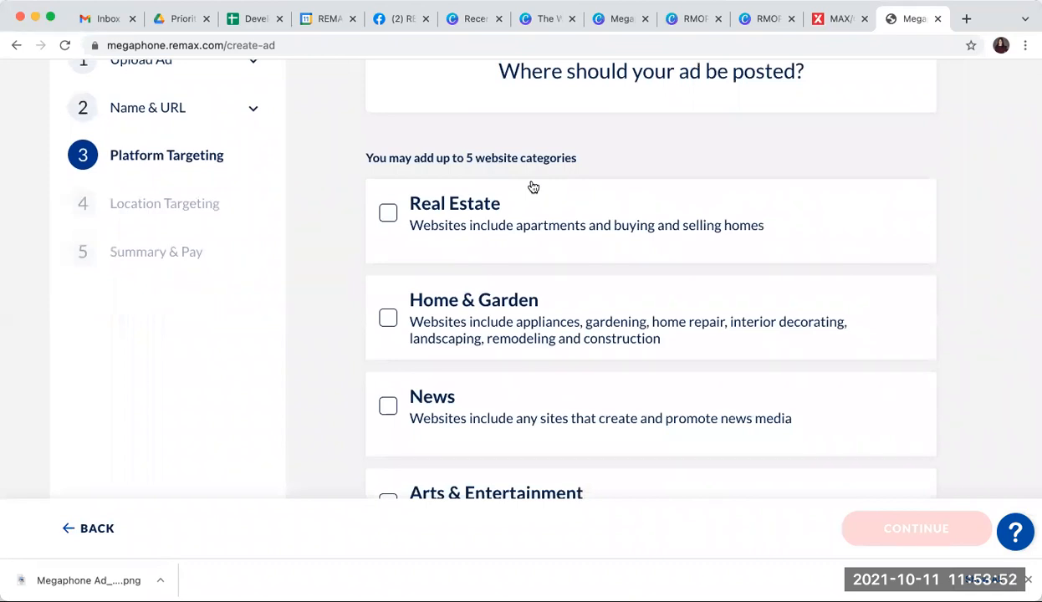
scroll(533, 188, down, 1)
click(388, 168)
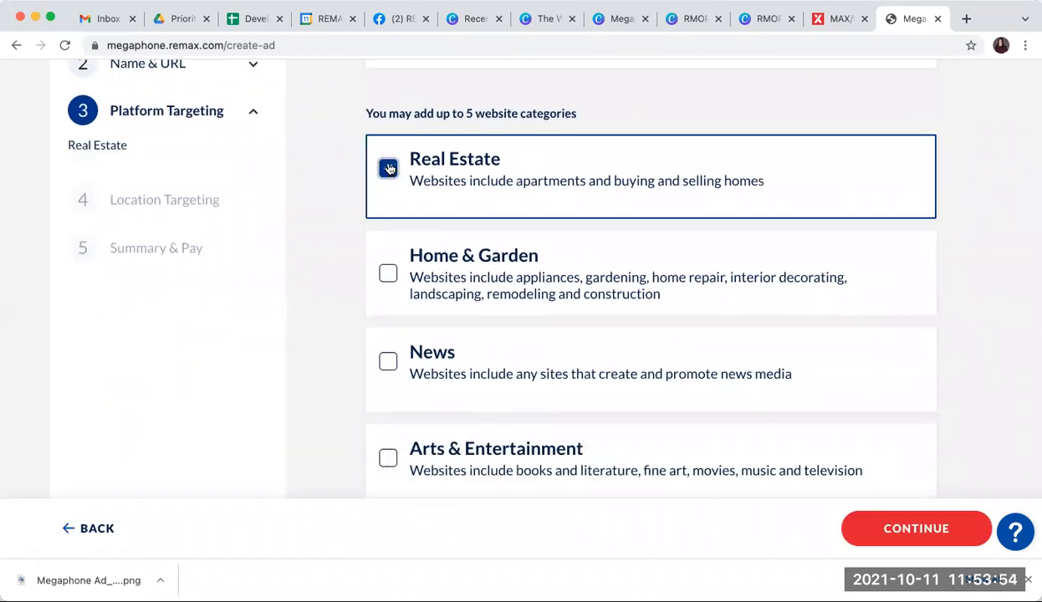
scroll(334, 259, down, 2)
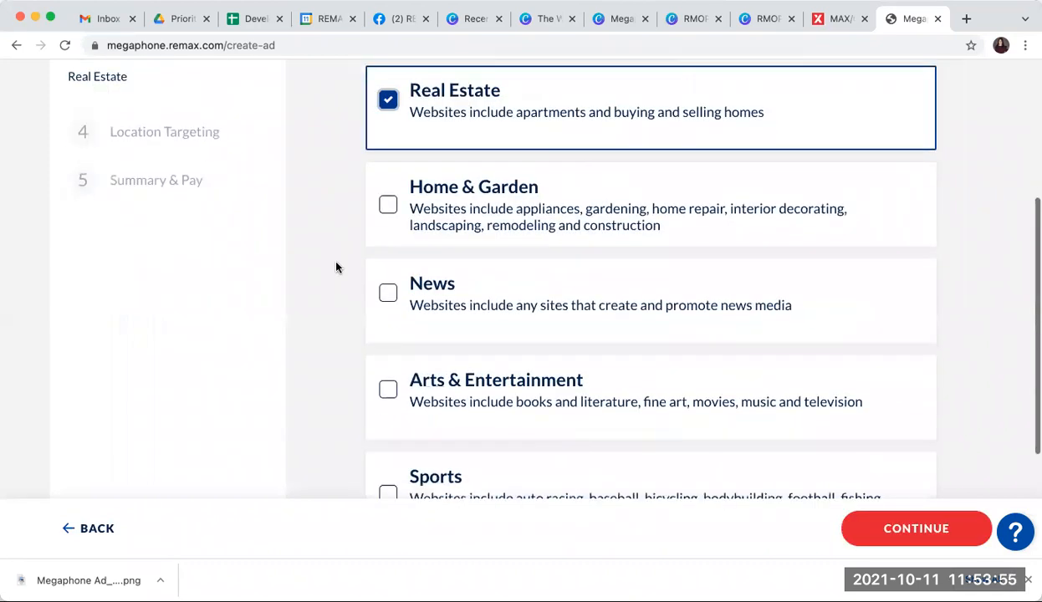
click(388, 297)
click(388, 206)
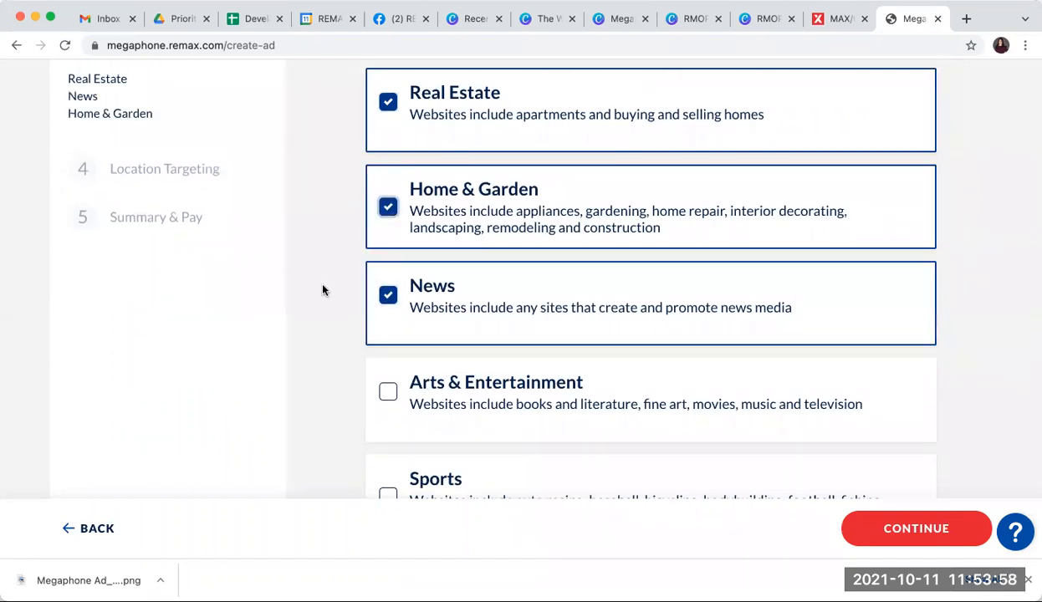
Step: Open the list for adding a website category and check Marketing
scroll(323, 290, down, 2)
scroll(322, 290, down, 3)
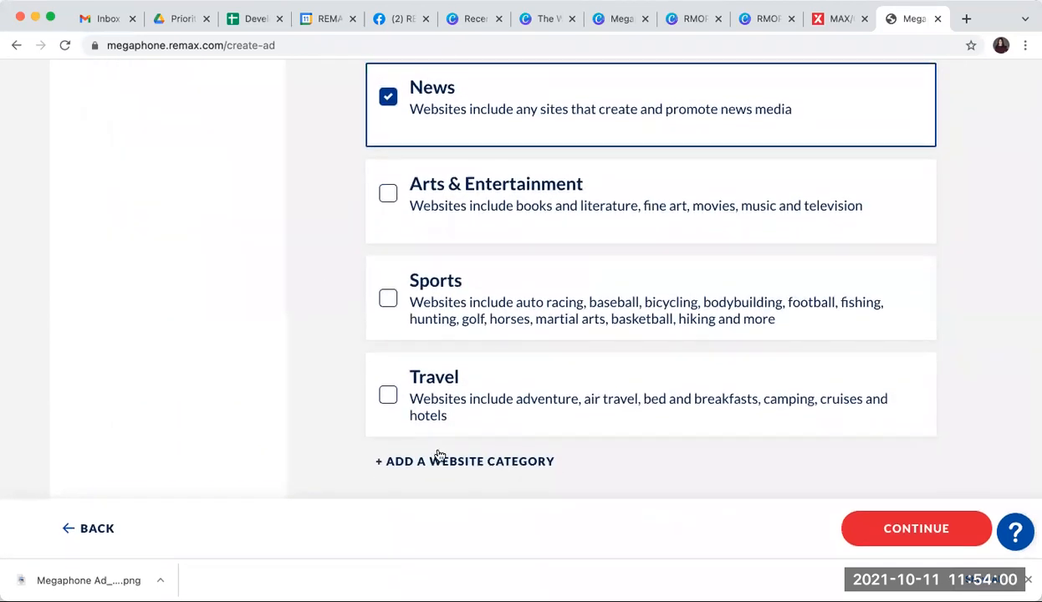
click(484, 462)
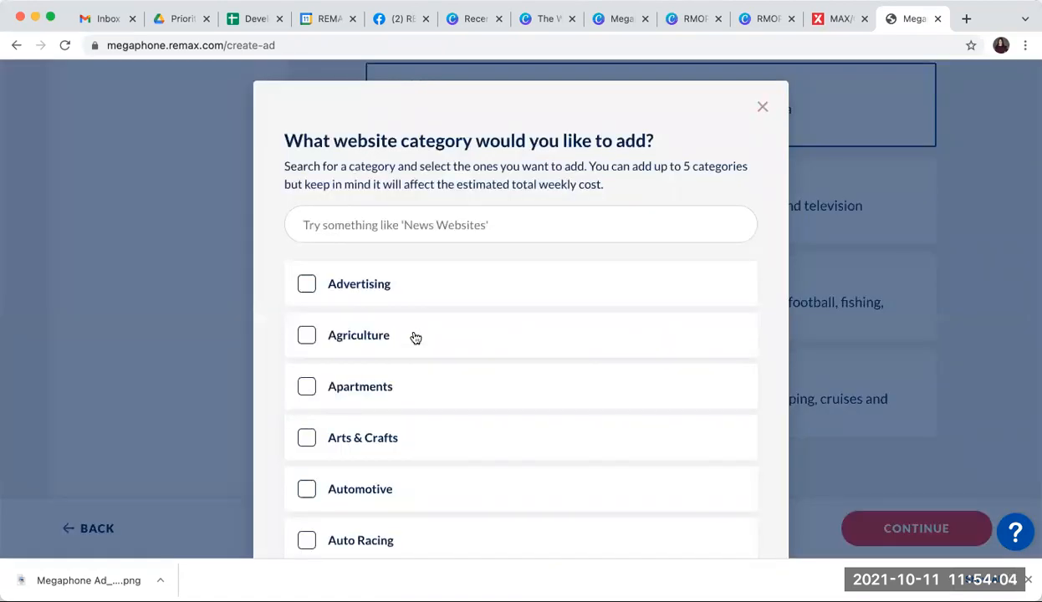
scroll(415, 337, down, 3)
scroll(415, 337, down, 5)
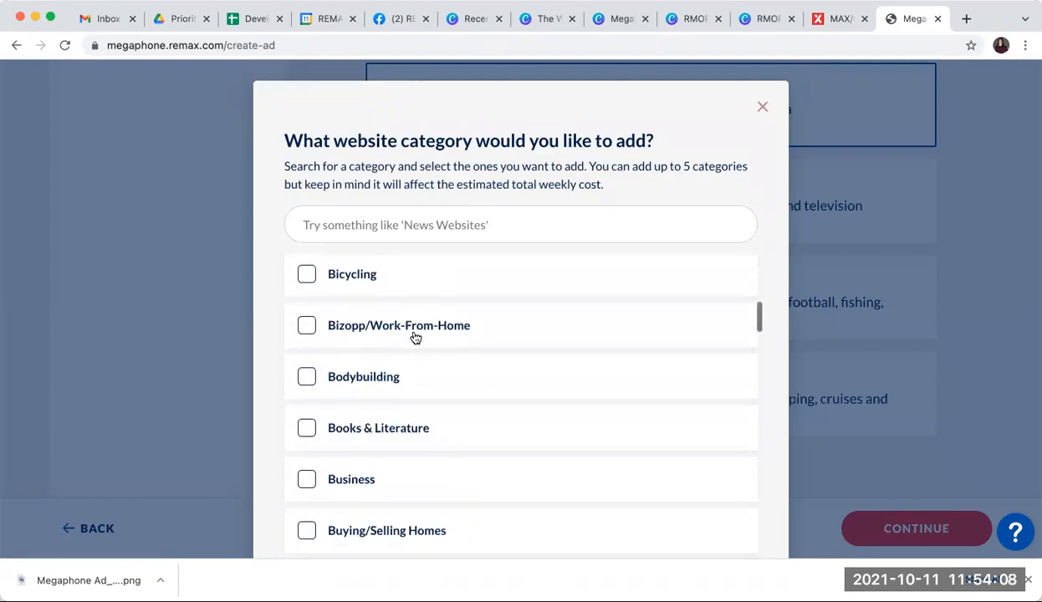
scroll(416, 337, down, 5)
scroll(416, 337, down, 5)
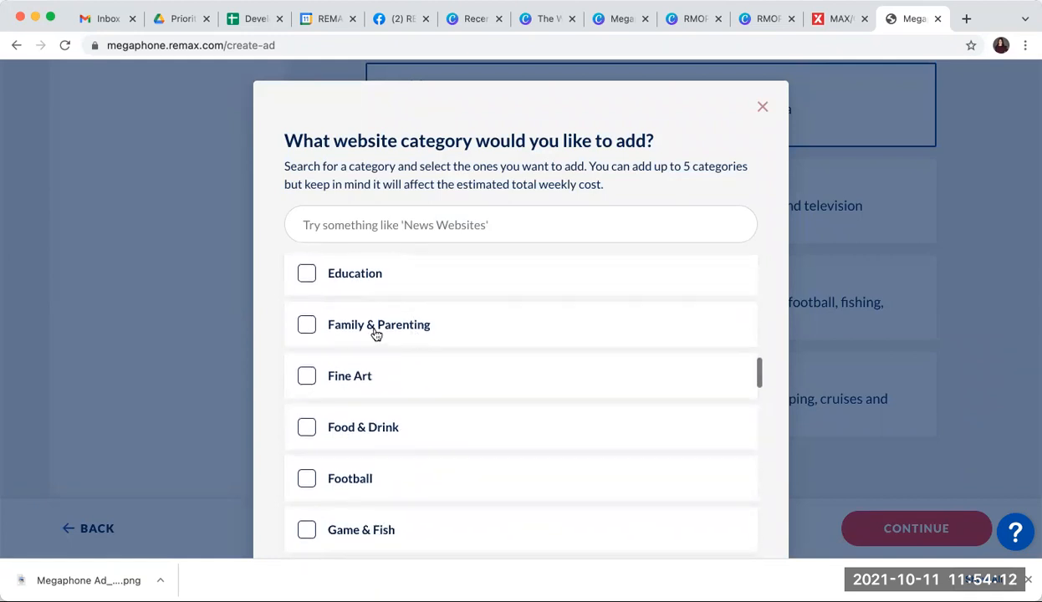
scroll(368, 334, down, 4)
scroll(356, 335, down, 4)
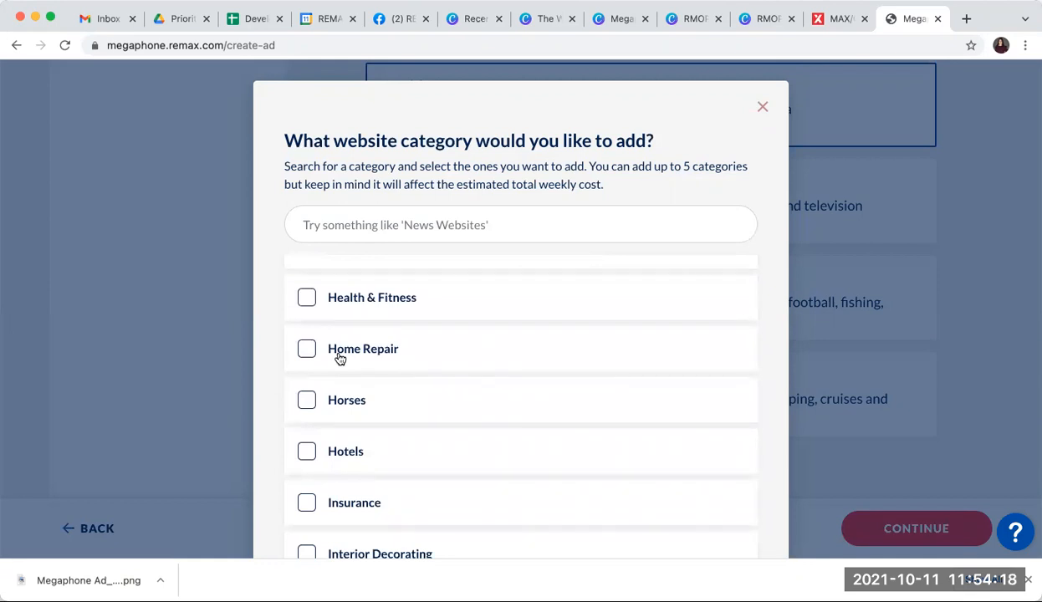
scroll(340, 358, down, 5)
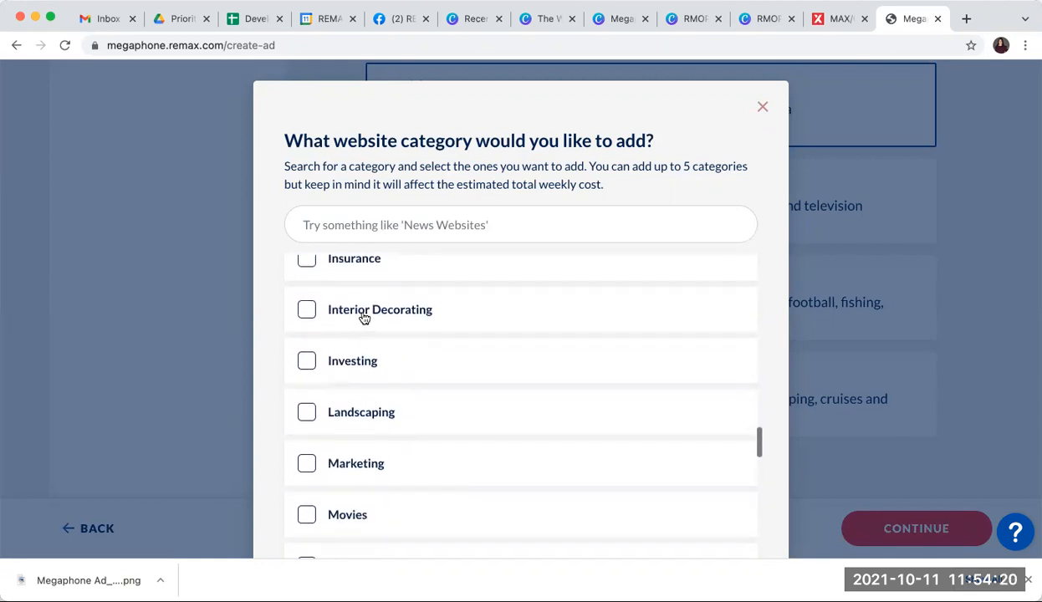
click(351, 463)
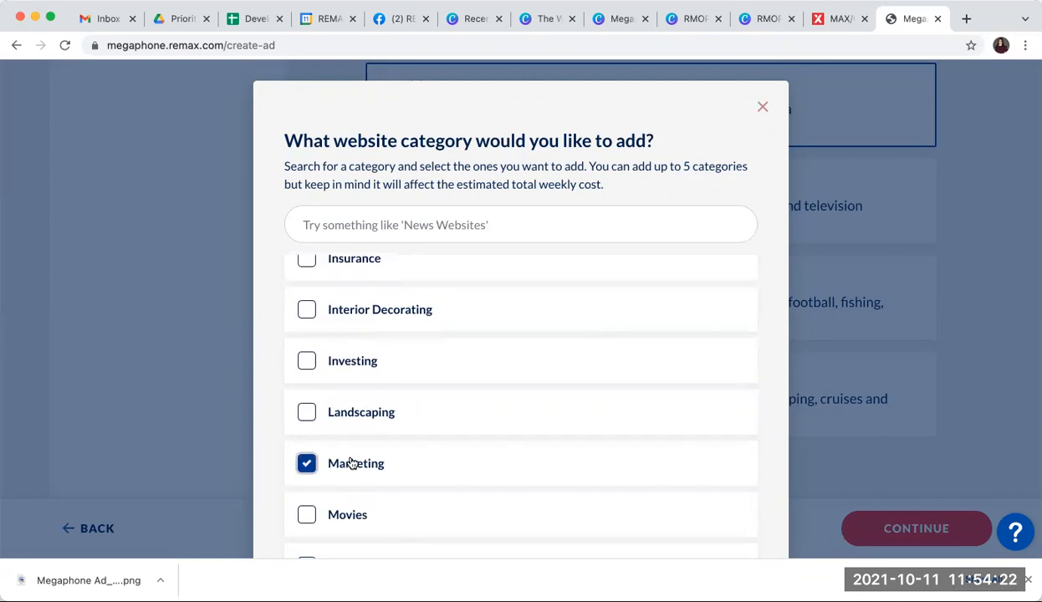
Step: Add Shopping as a website category alongside Marketing and continue to location targeting
scroll(485, 333, down, 5)
scroll(497, 334, down, 10)
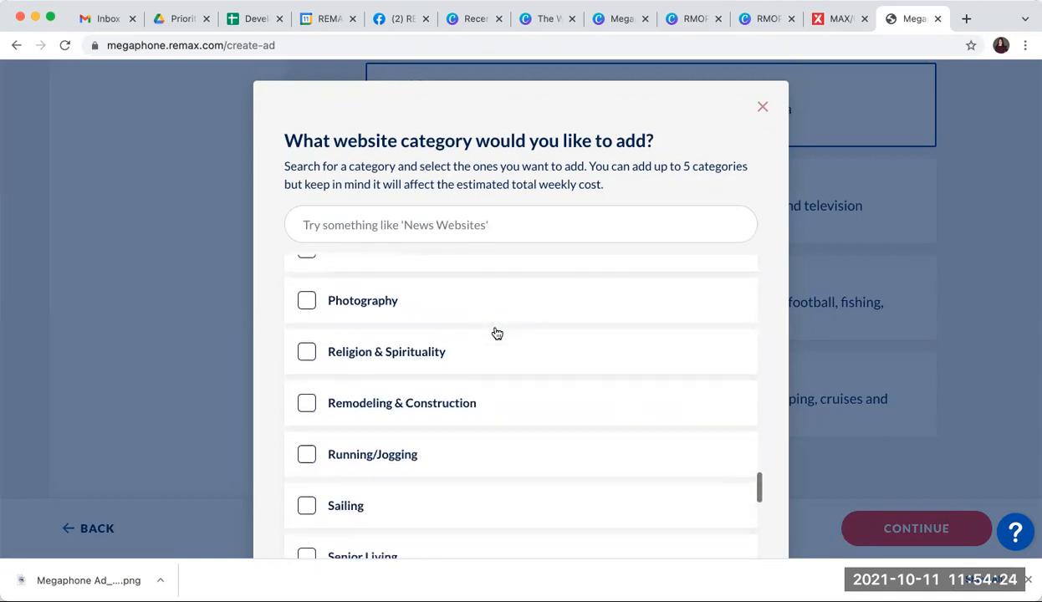
scroll(497, 339, up, 1)
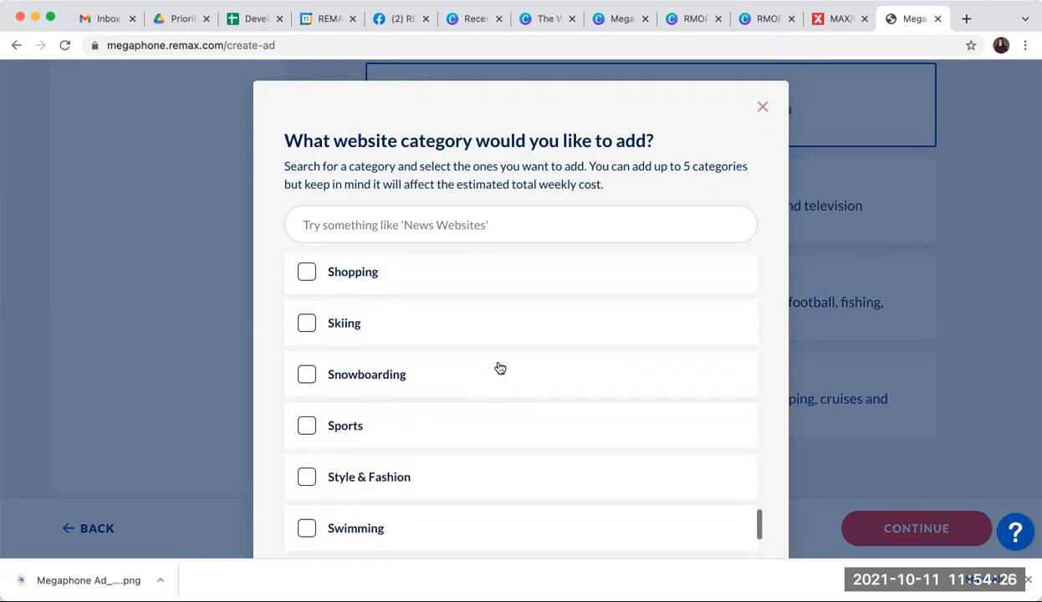
click(332, 277)
scroll(518, 342, down, 4)
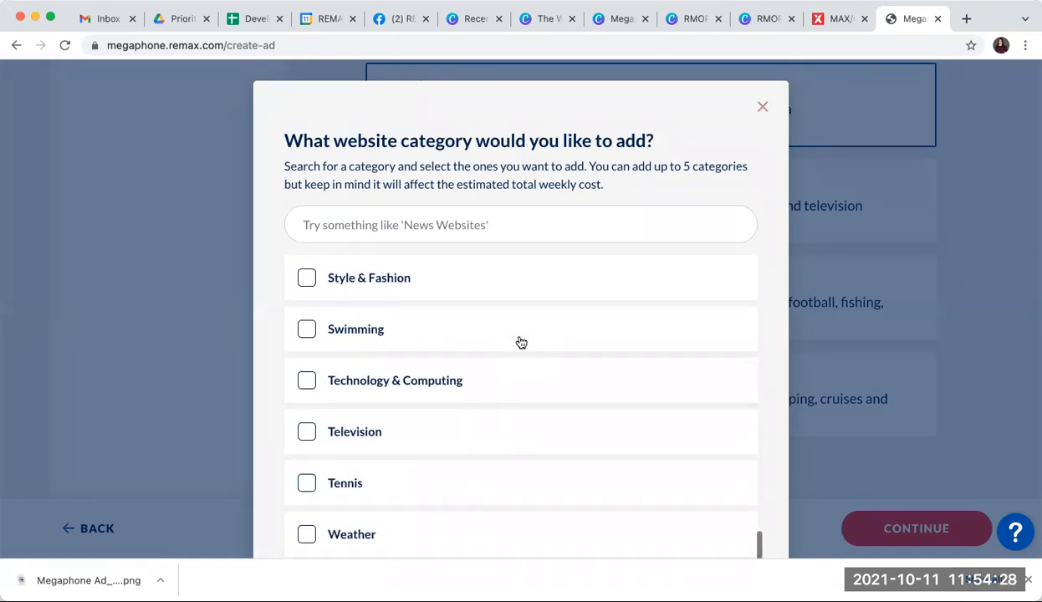
scroll(520, 342, down, 2)
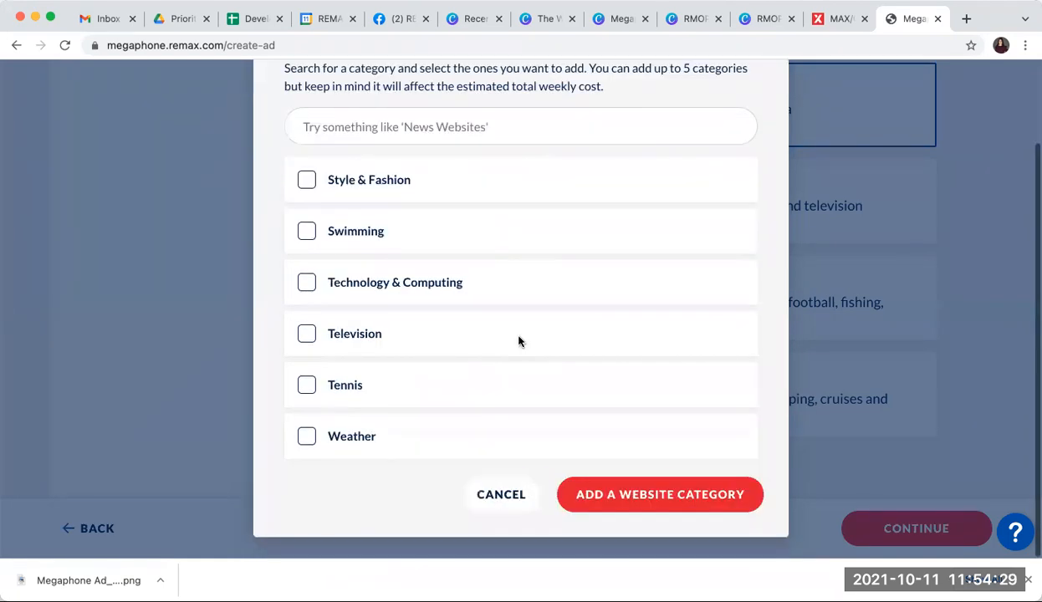
click(619, 502)
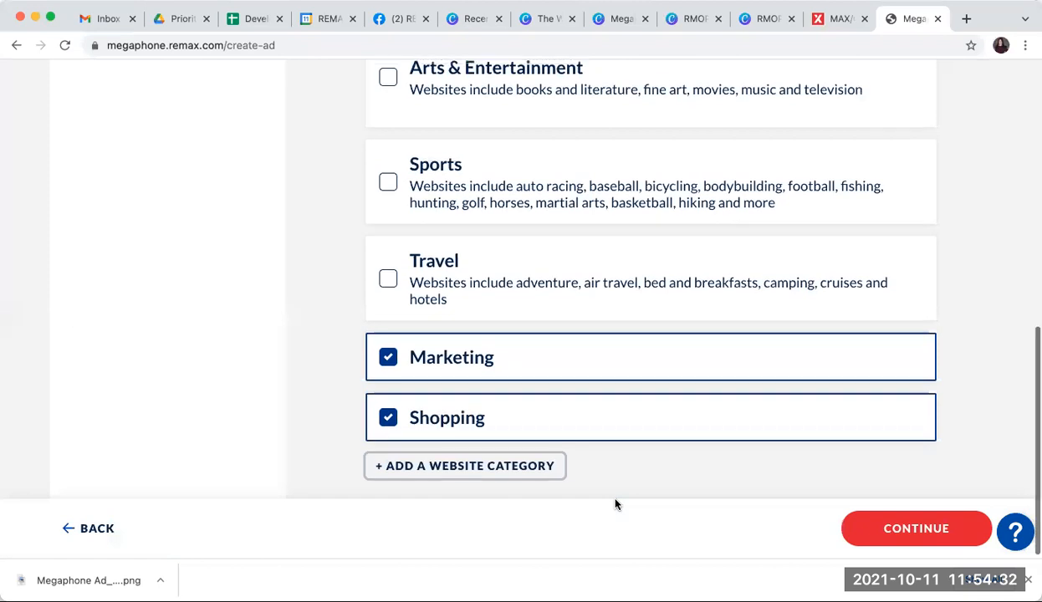
scroll(616, 504, up, 4)
scroll(615, 505, down, 4)
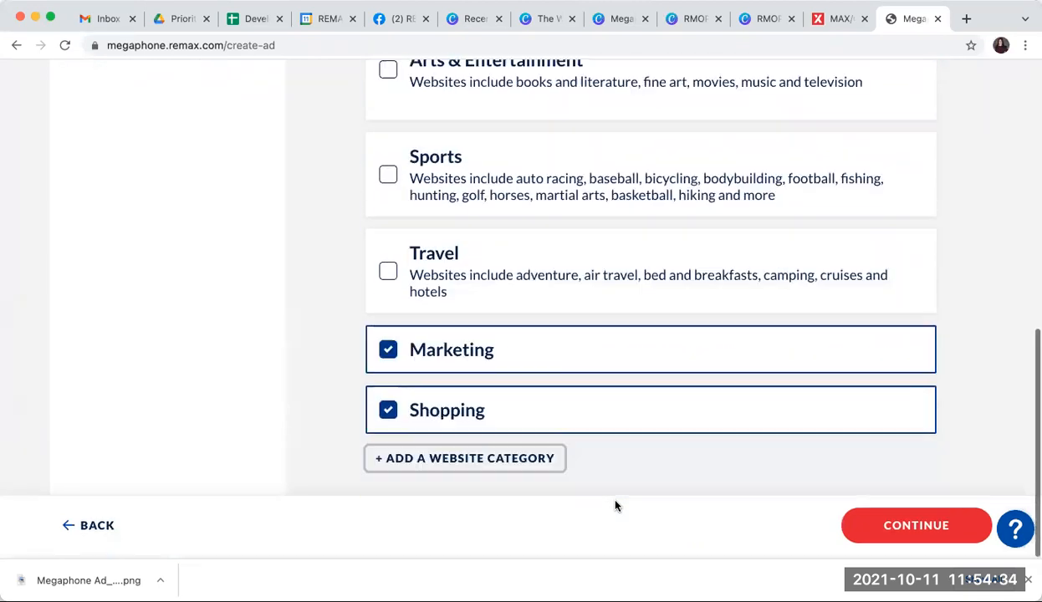
click(881, 525)
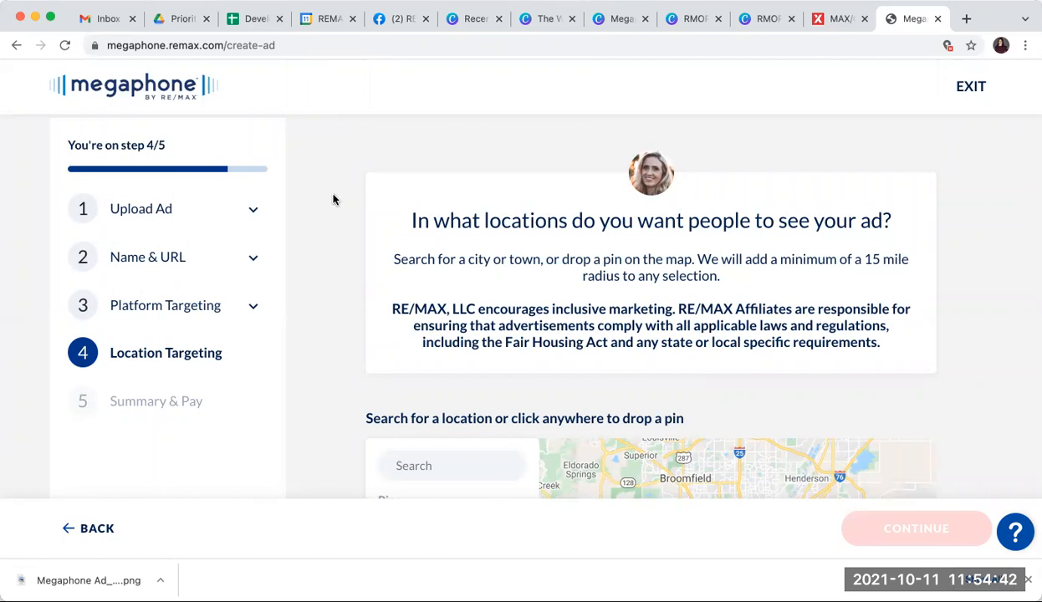
Step: Target the ad to The Woodlands, Texas, by searching the location, then continue to the summary
scroll(333, 199, down, 1)
scroll(333, 199, down, 2)
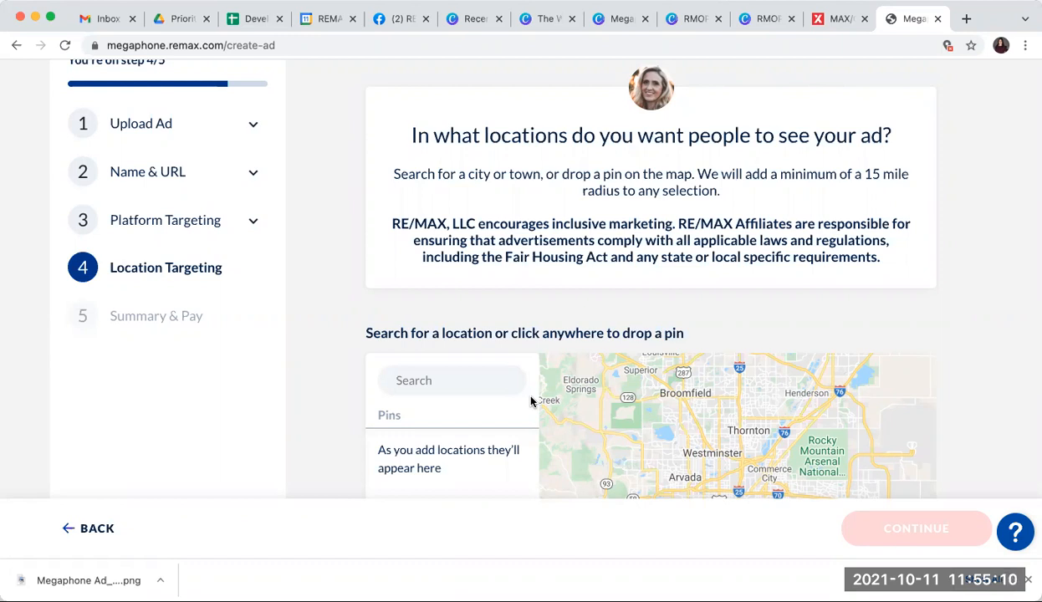
scroll(530, 400, down, 3)
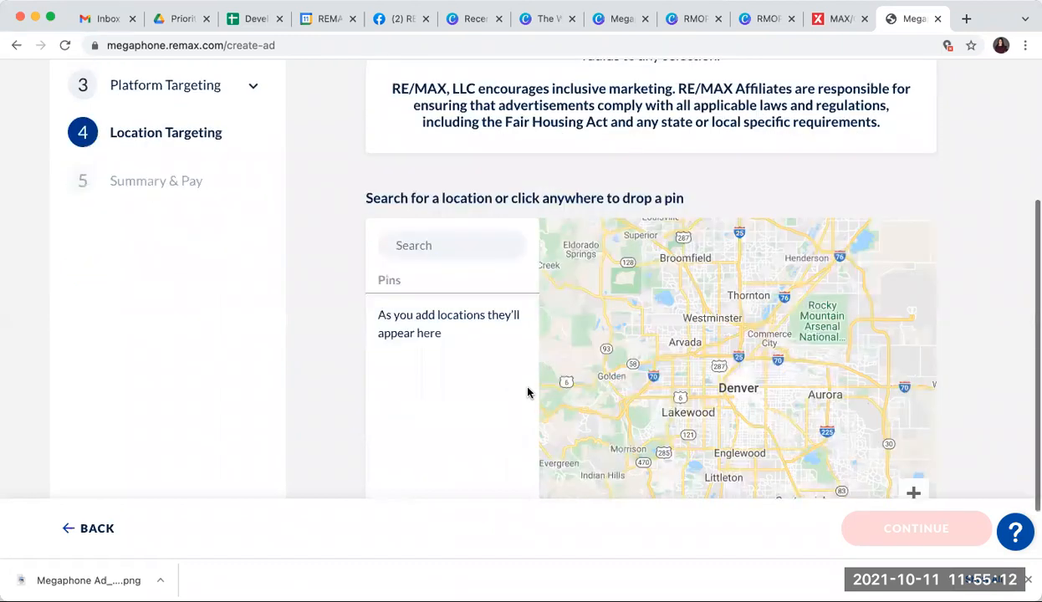
click(447, 238)
text(The Woo)
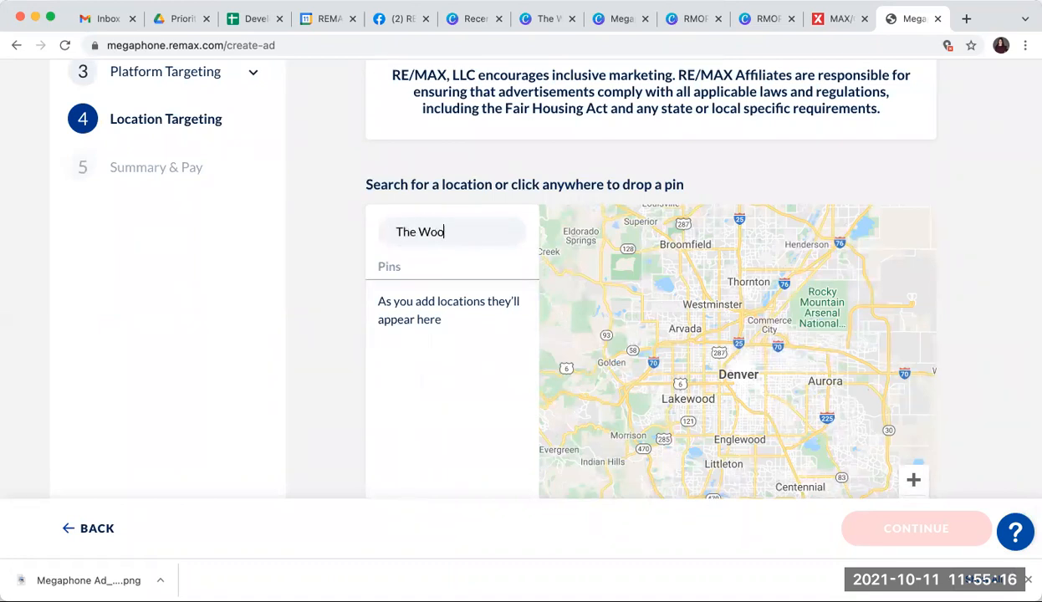
text(dlands)
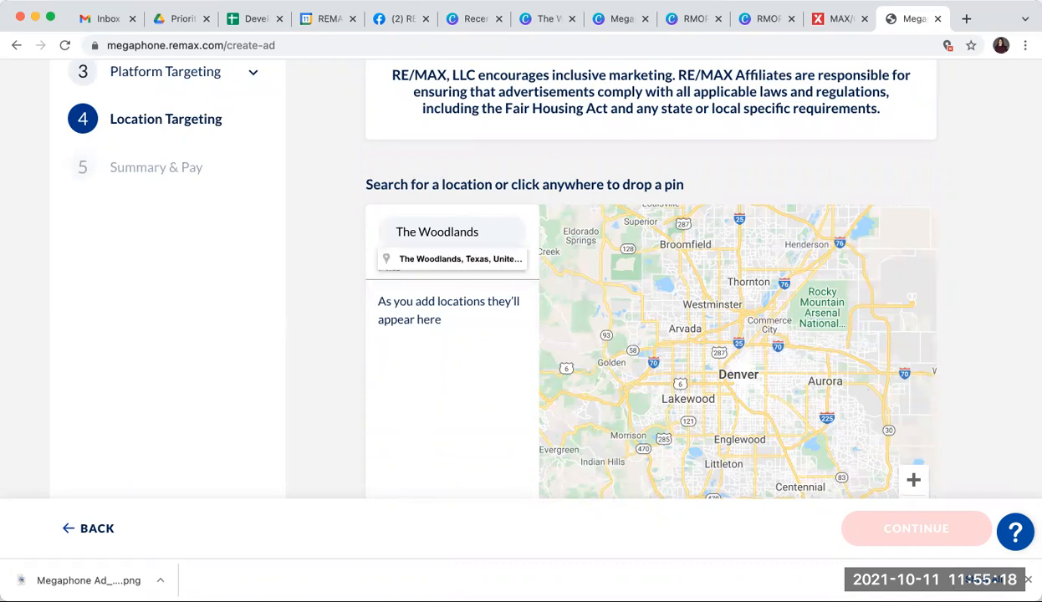
click(444, 260)
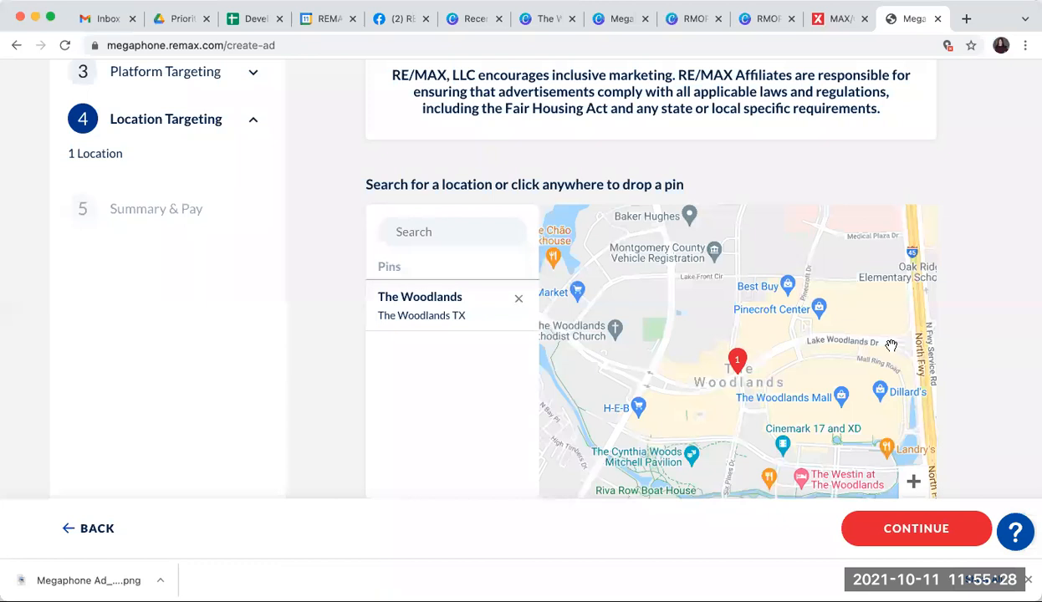
scroll(987, 340, down, 2)
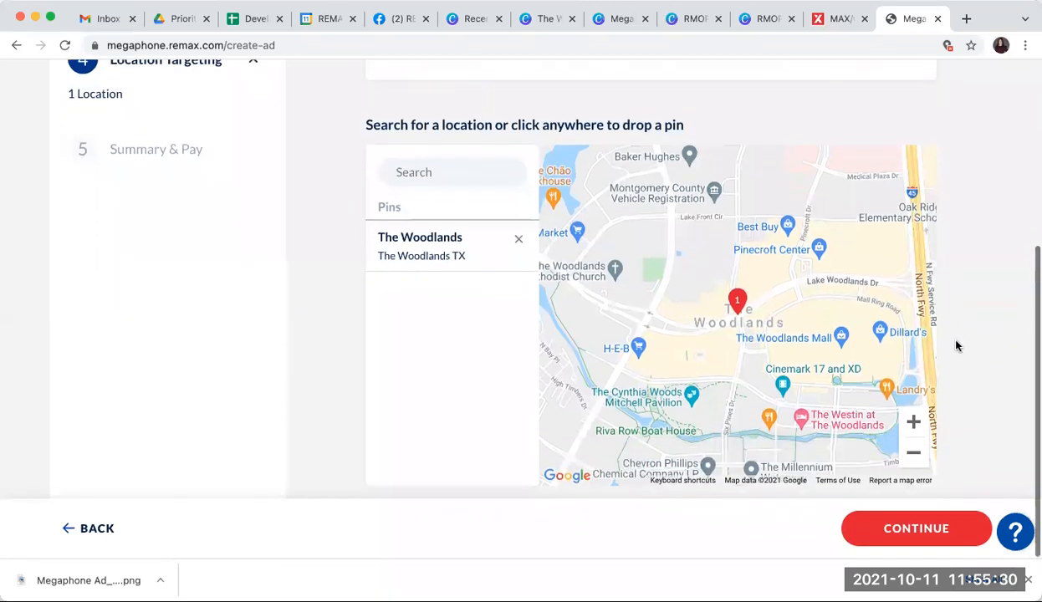
click(442, 245)
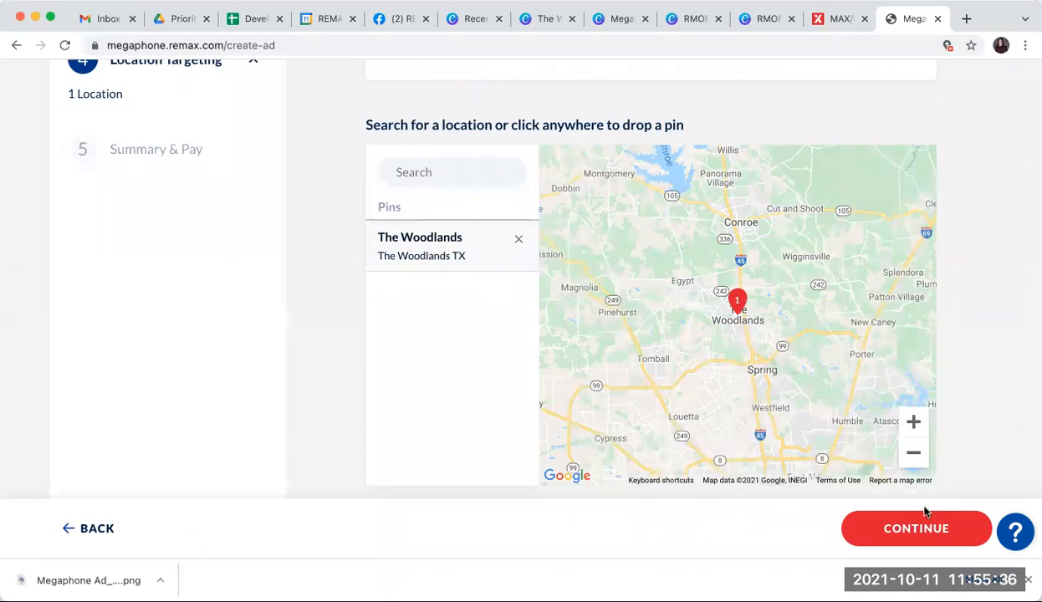
click(894, 538)
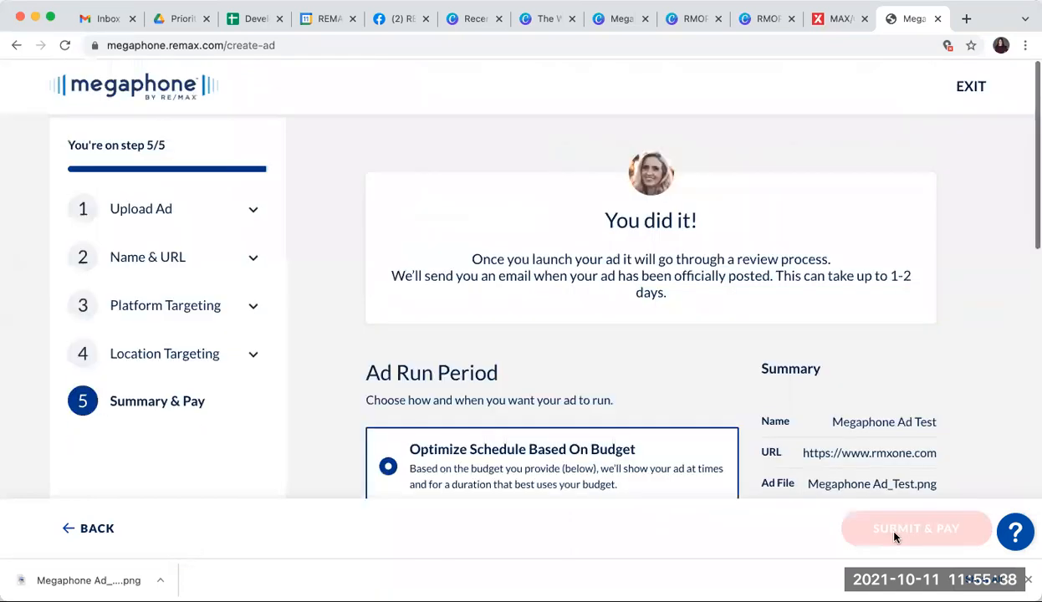
Step: Keep the budget-optimized schedule and choose the Baseline Visibility $11 funding option
scroll(924, 385, down, 3)
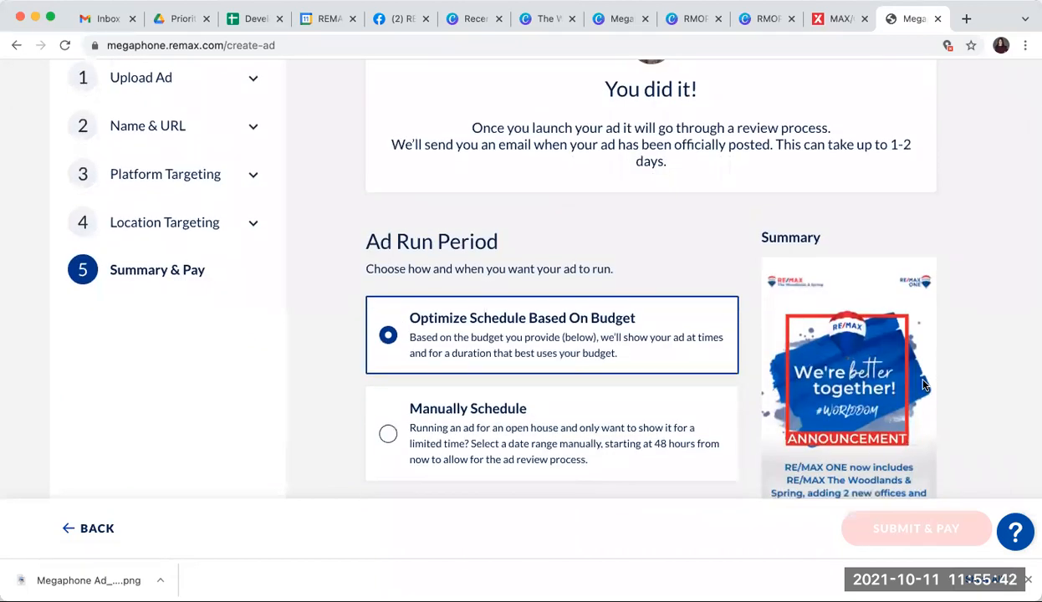
scroll(923, 385, down, 4)
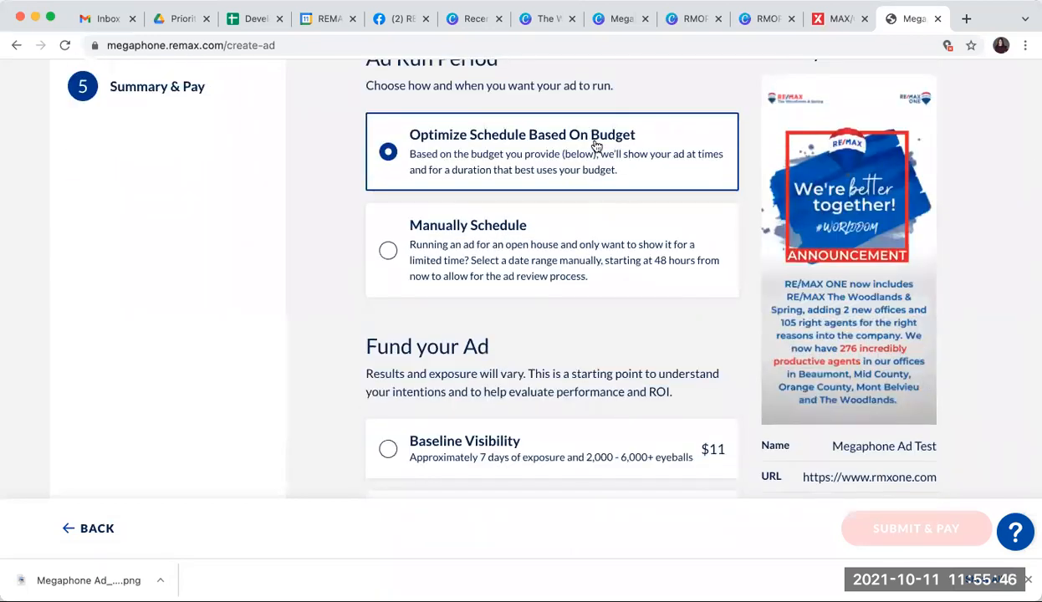
scroll(597, 145, down, 1)
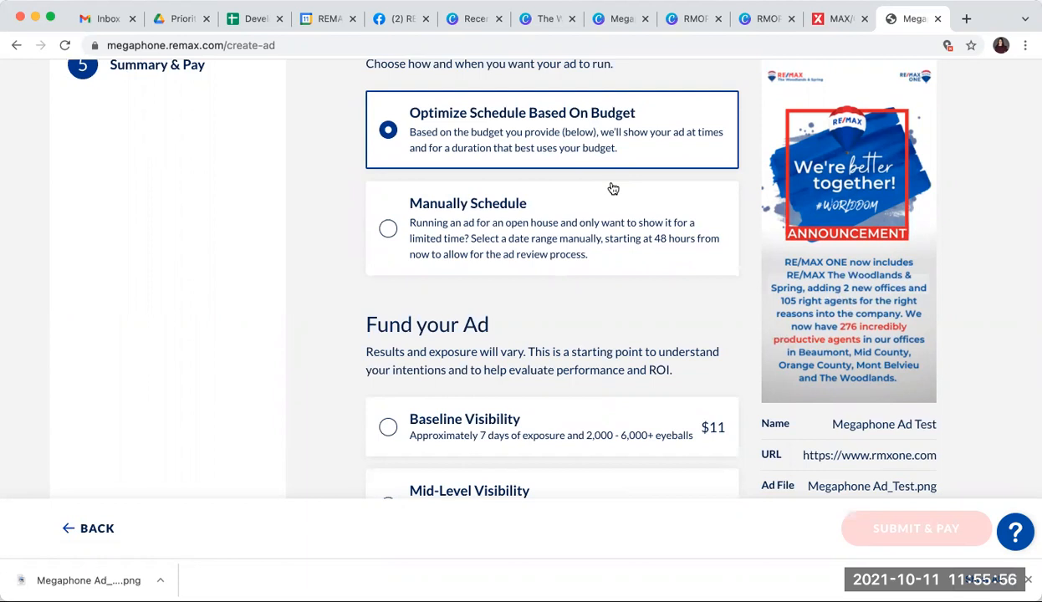
scroll(613, 188, down, 5)
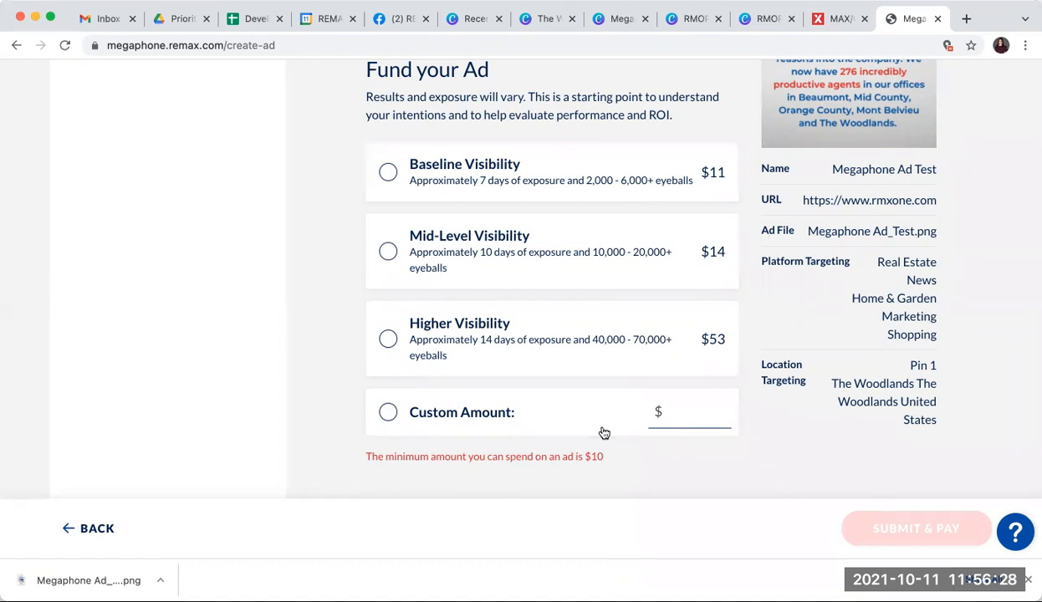
click(478, 177)
Step: Review the payment information and accept the terms and conditions
scroll(663, 235, down, 2)
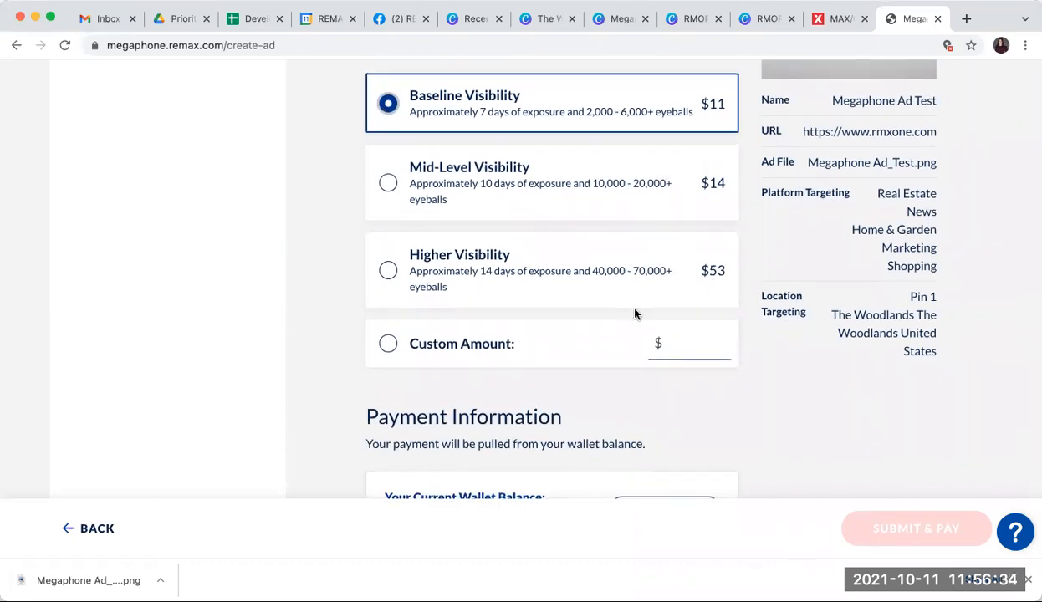
scroll(635, 313, down, 1)
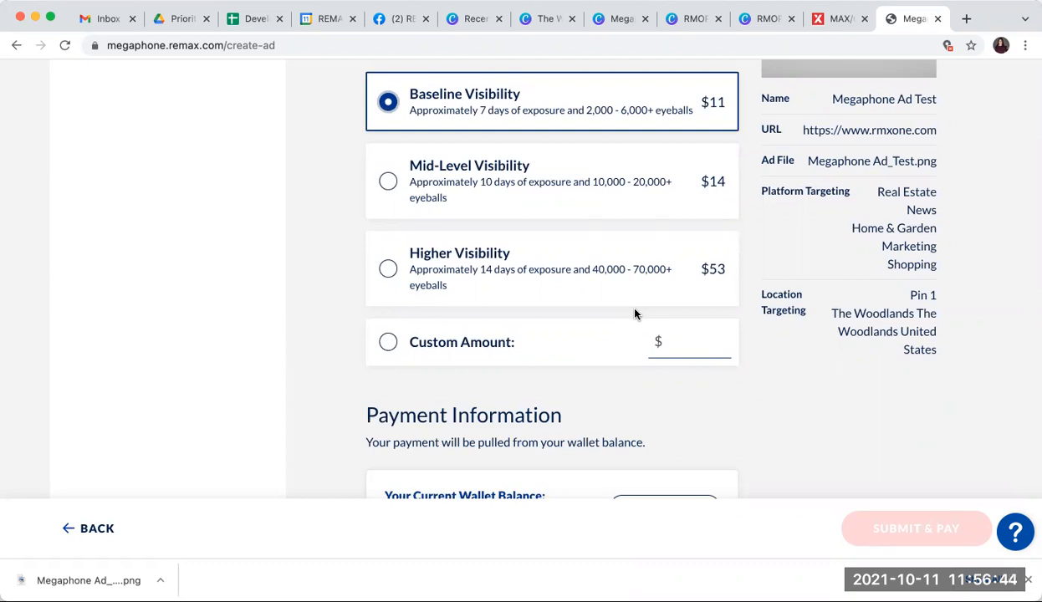
scroll(634, 313, down, 3)
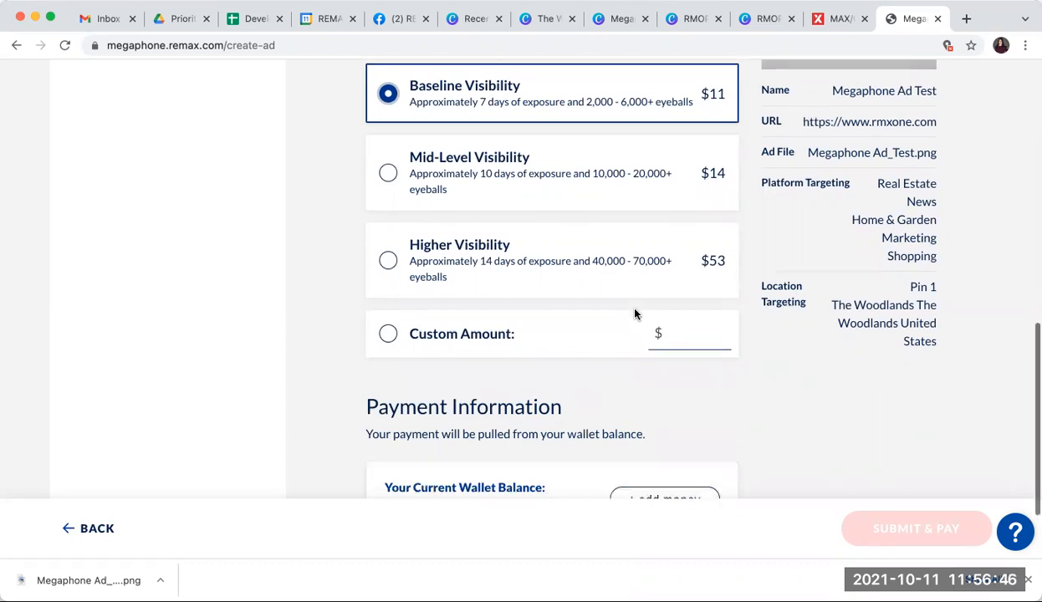
scroll(548, 316, up, 2)
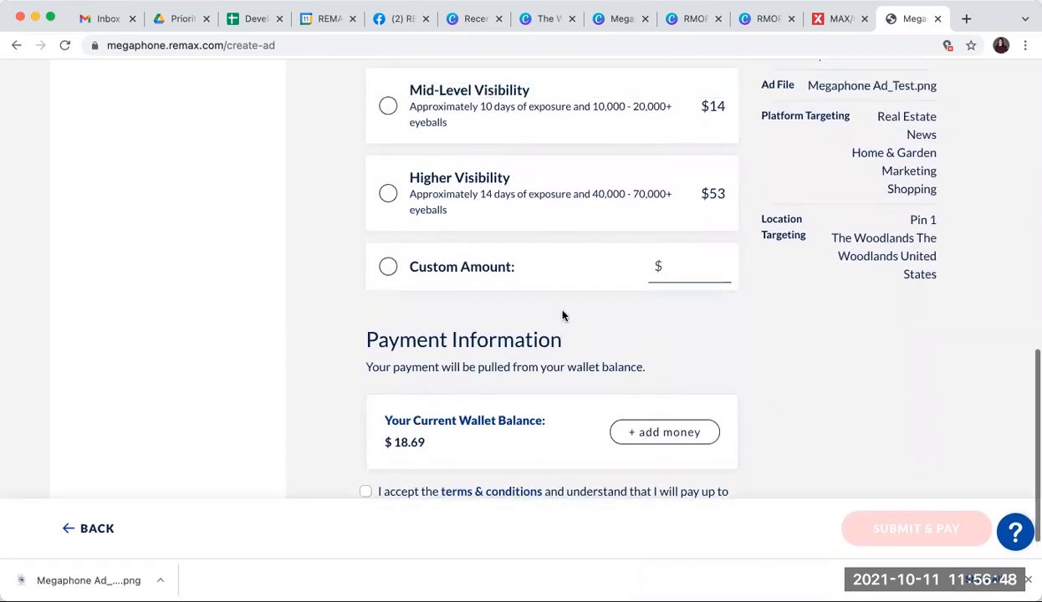
scroll(548, 316, down, 2)
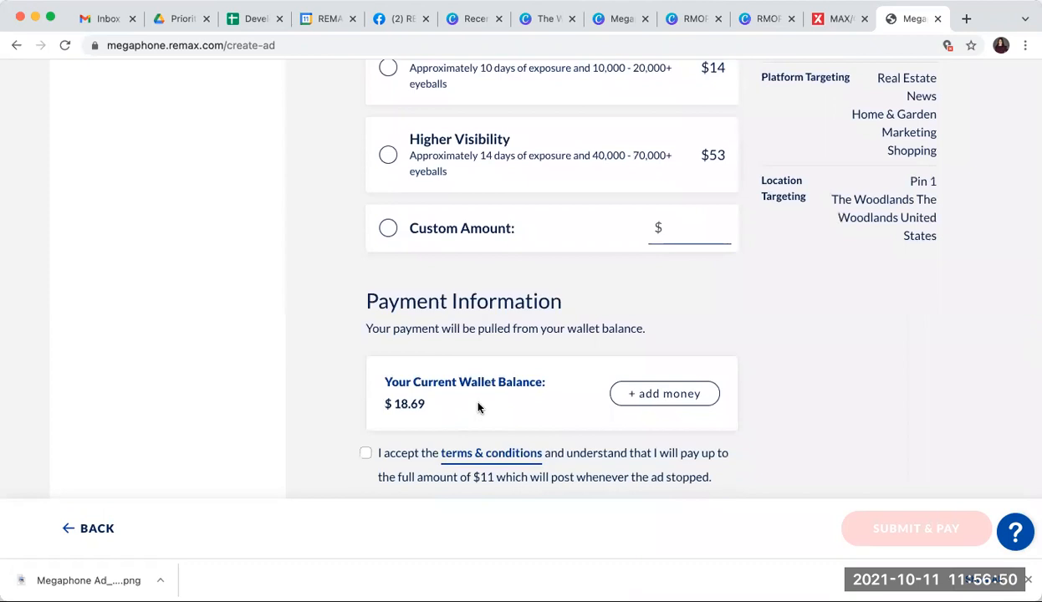
scroll(434, 407, up, 2)
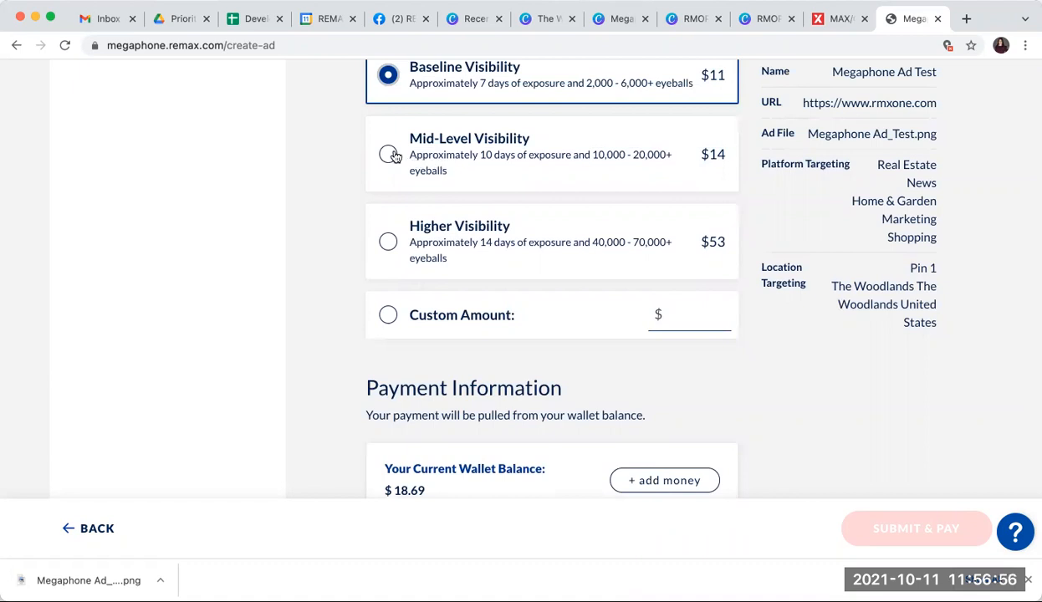
scroll(499, 171, down, 3)
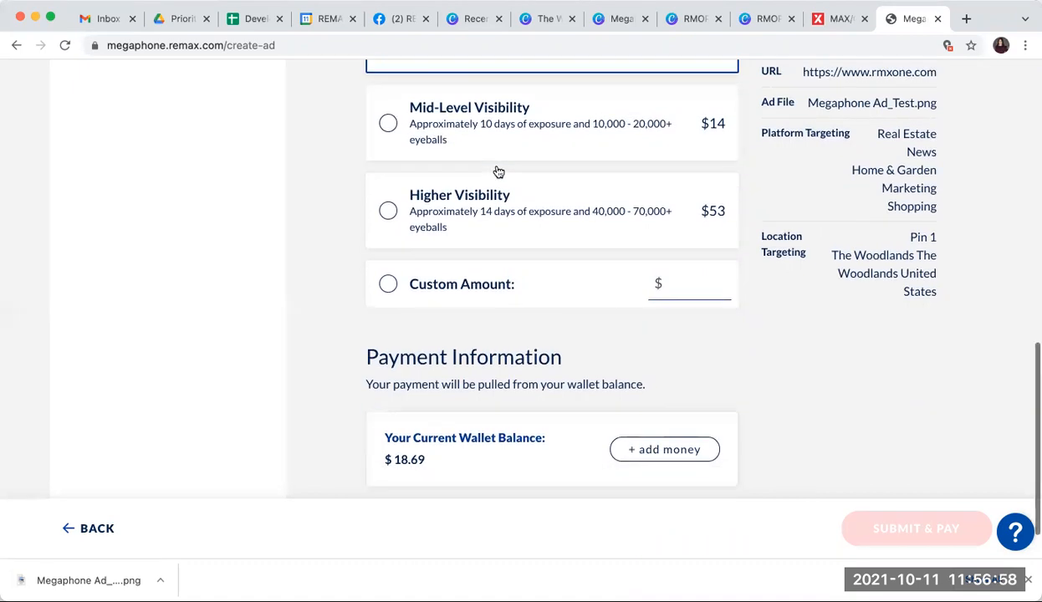
scroll(499, 171, down, 1)
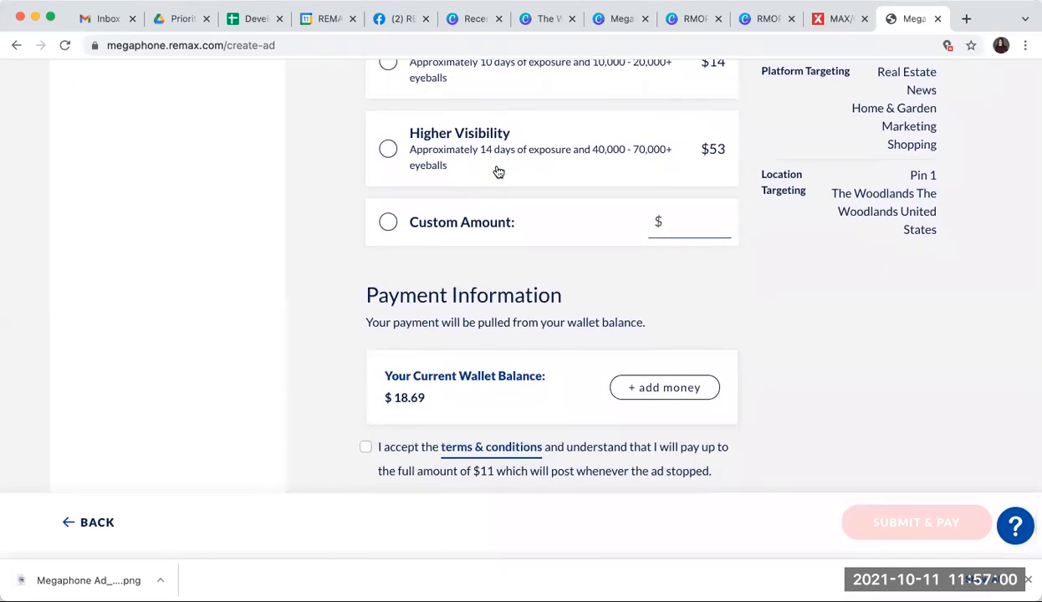
click(364, 452)
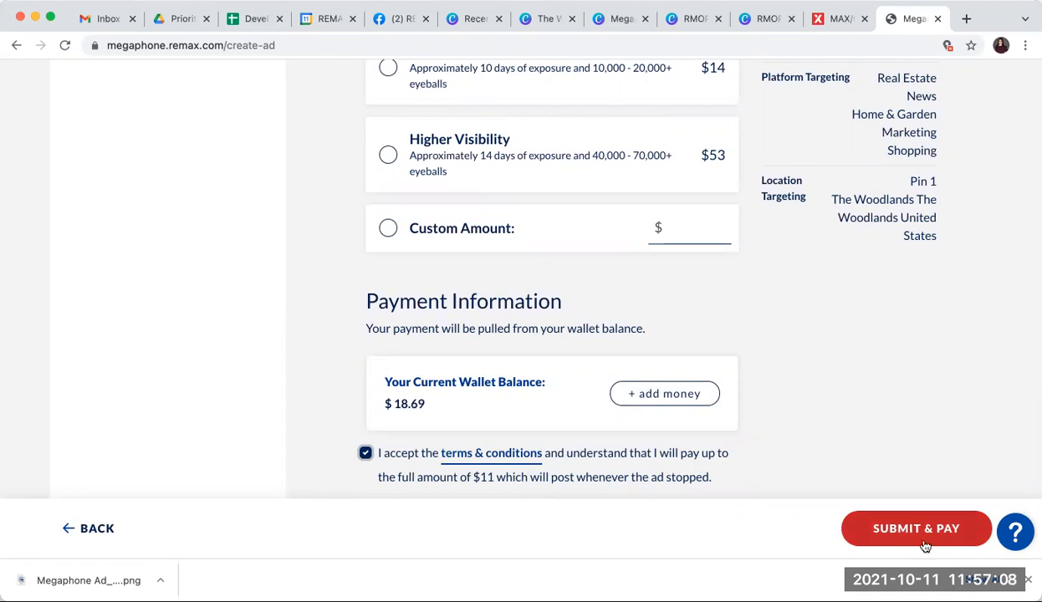
Step: Leave the ad setup without submitting and return to the Megaphone dashboard
scroll(924, 404, up, 15)
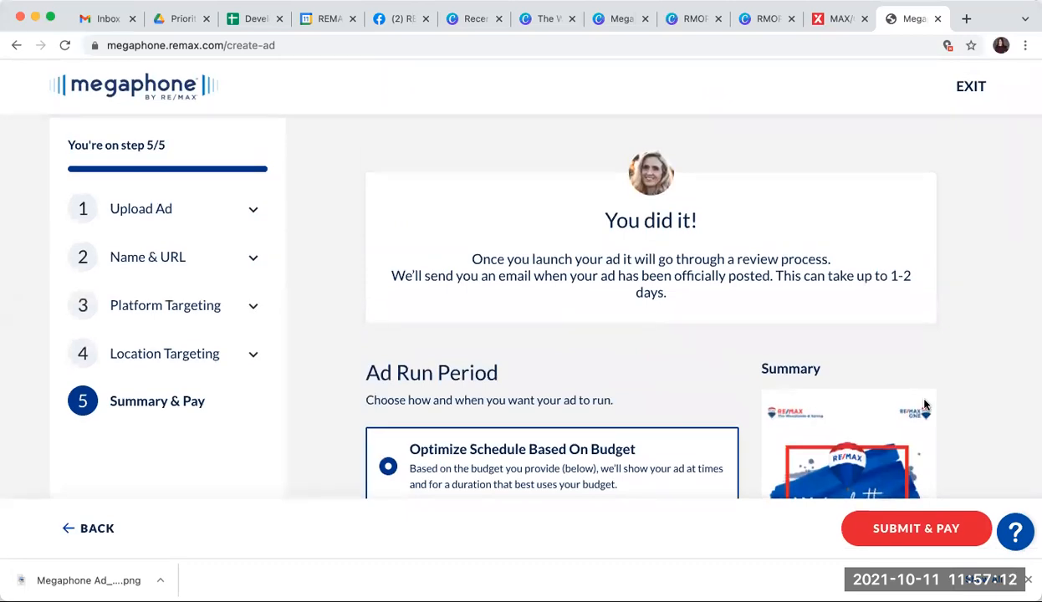
click(114, 88)
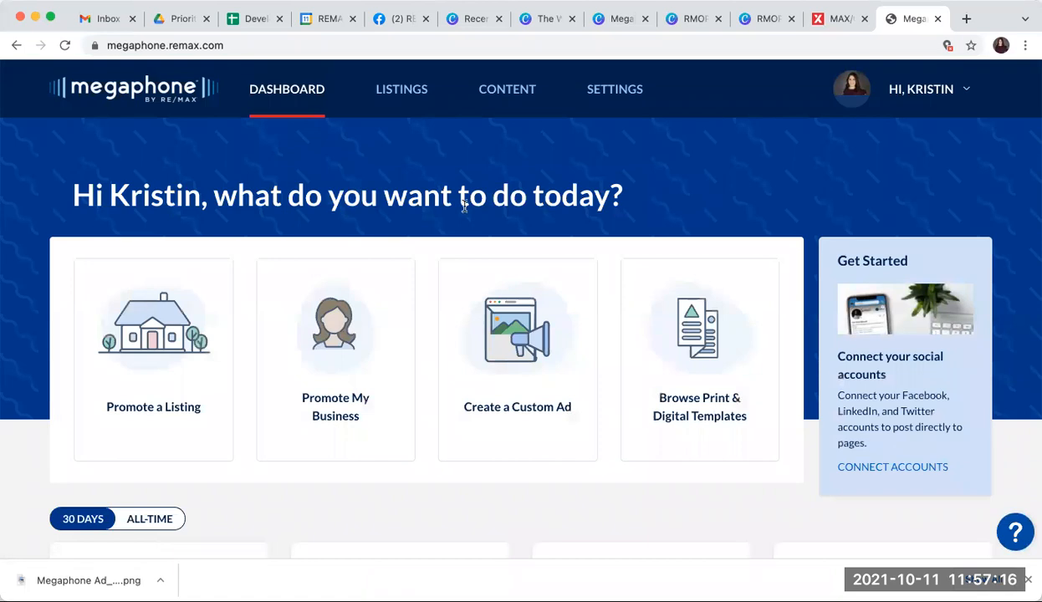
scroll(460, 201, down, 4)
scroll(465, 211, up, 5)
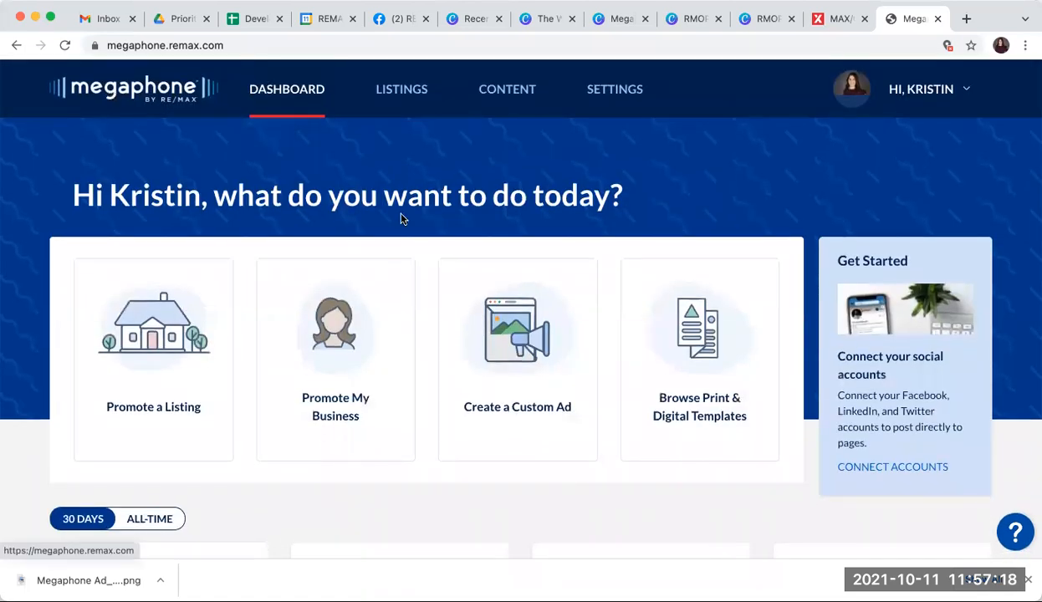
Step: Scroll through the dashboard's metrics and All Content list of existing ads
scroll(402, 217, down, 4)
scroll(401, 219, down, 3)
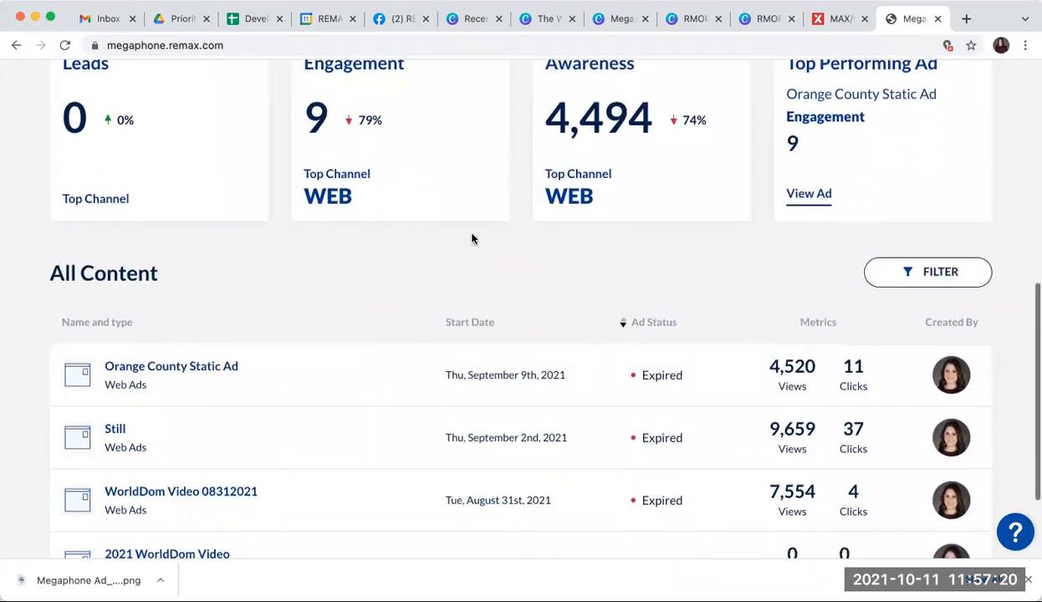
scroll(473, 239, down, 1)
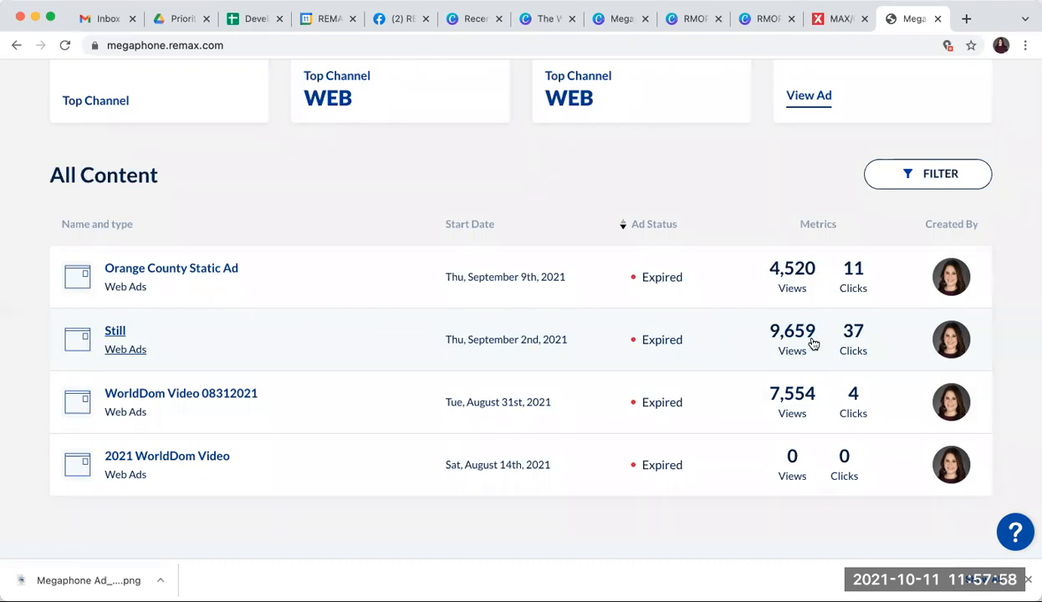
scroll(813, 342, down, 1)
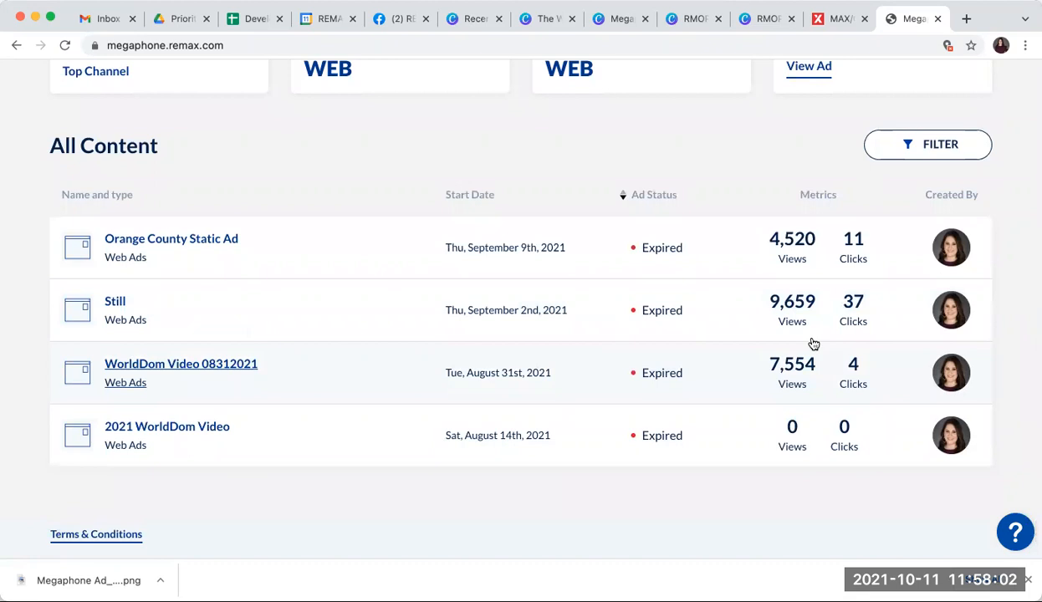
scroll(812, 343, up, 10)
scroll(812, 342, down, 6)
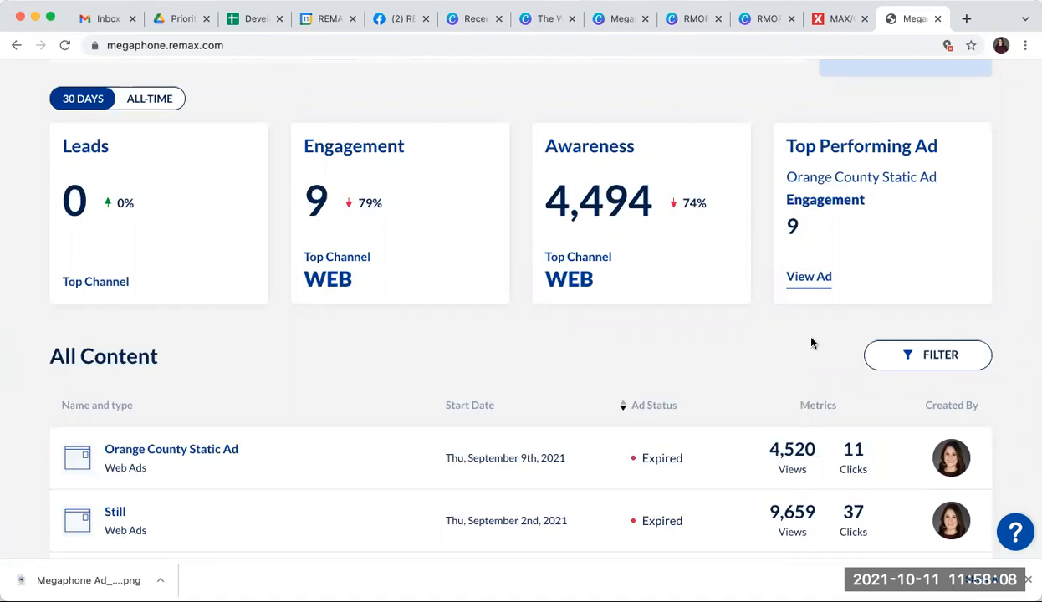
scroll(811, 343, up, 6)
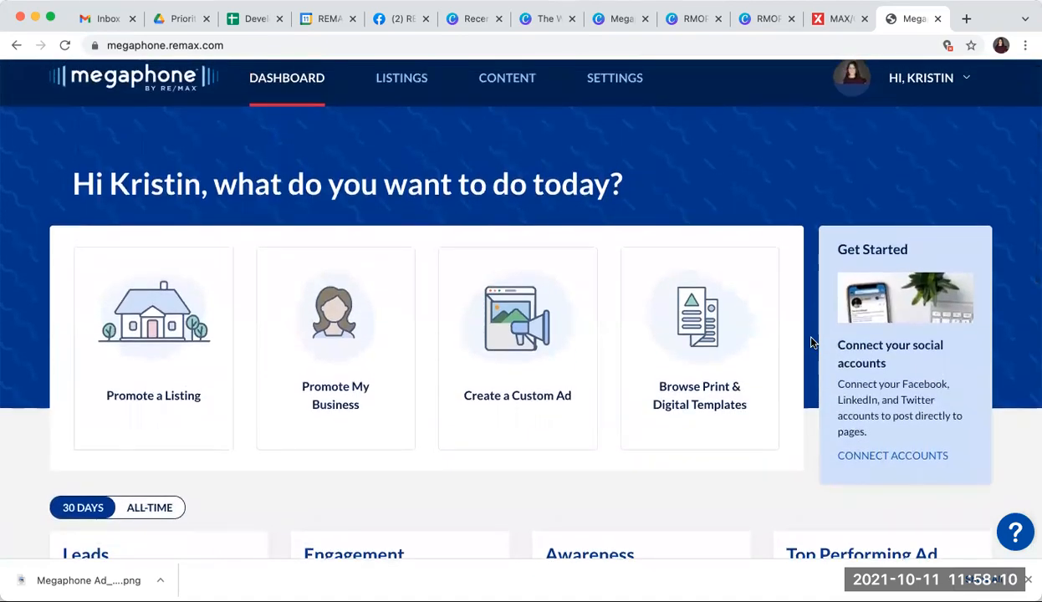